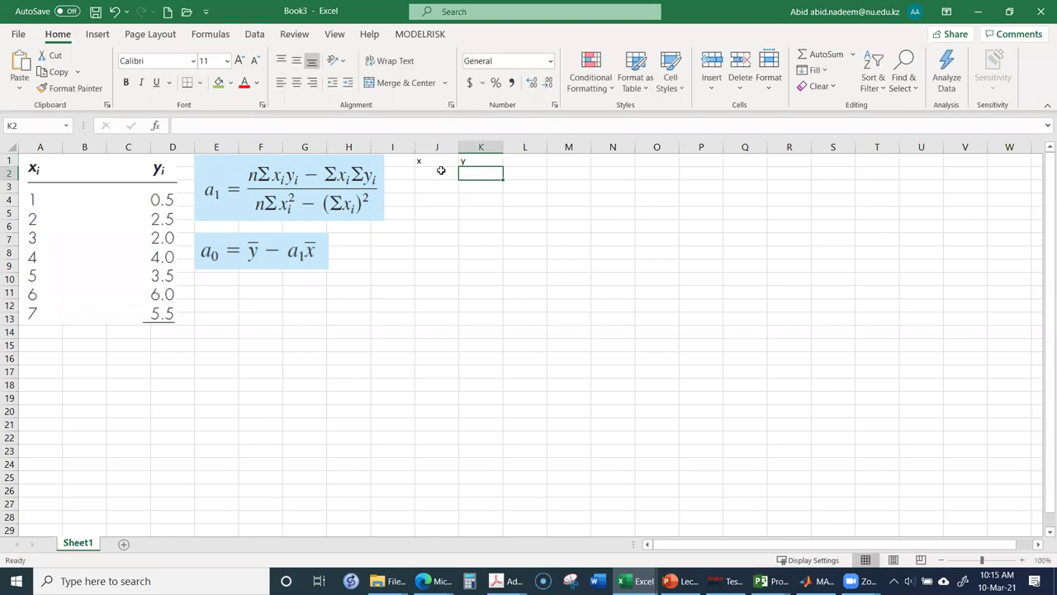
Step: Enter the x values 1, 2, 3, 4, 5, 6 and 7 in cells J2 to J8
type("1")
key("Return")
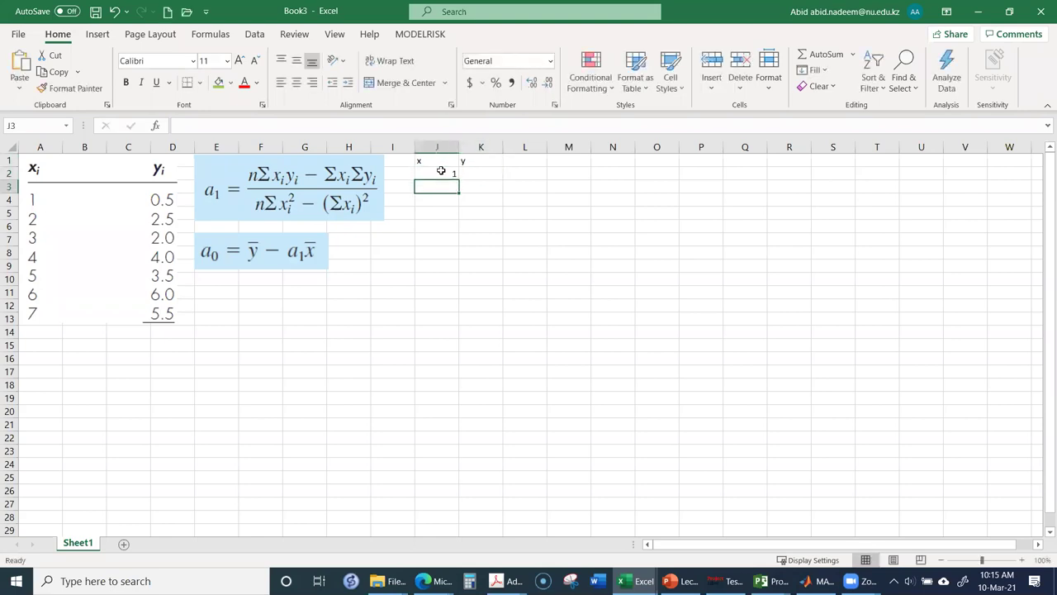
type("2")
key("Return")
type("3")
key("Return")
type("4")
key("Return")
type("5")
key("Return")
type("6")
key("Return")
type("7")
key("Return")
Step: Enter the y values 0.5, 2.5, 2, 4, 3.5, 6 and 5.5 in cells K2 to K8
key("Up")
key("Up")
key("Up")
key("Up")
key("Up")
key("Up")
key("Up")
key("Up")
key("Down")
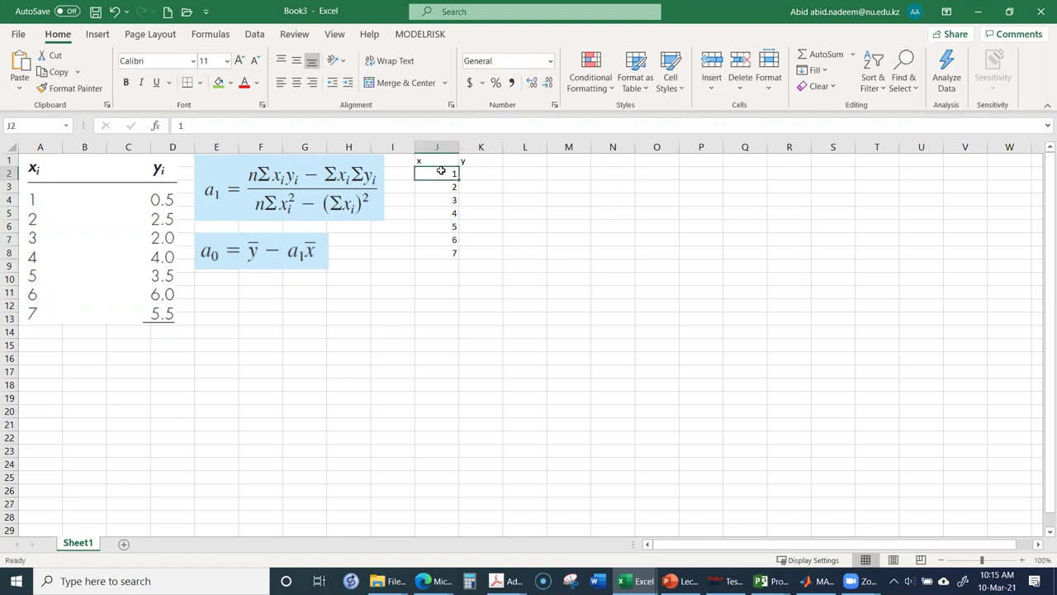
key("Right")
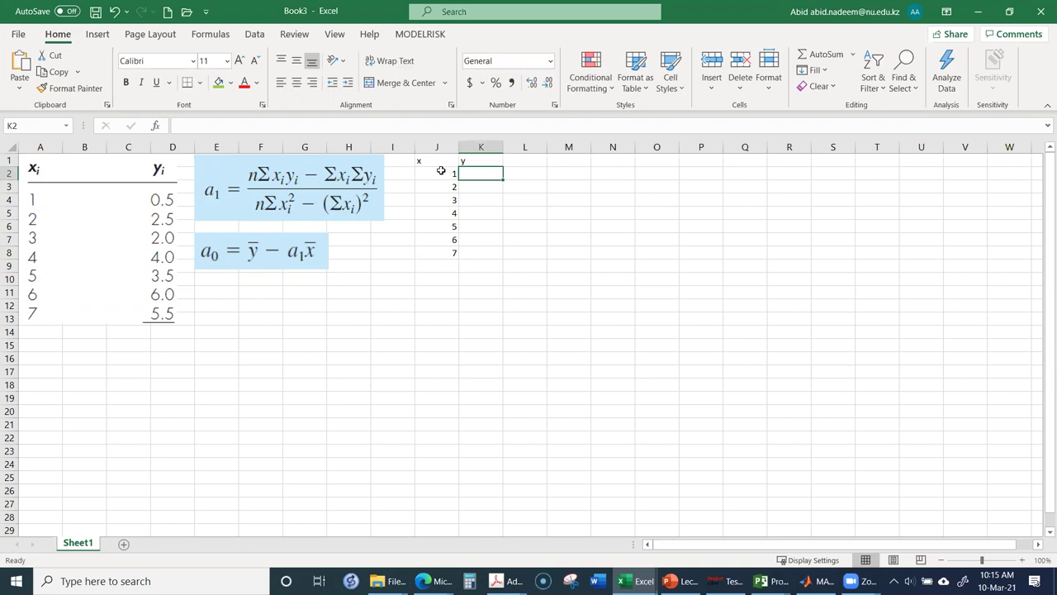
type("0.5")
key("Return")
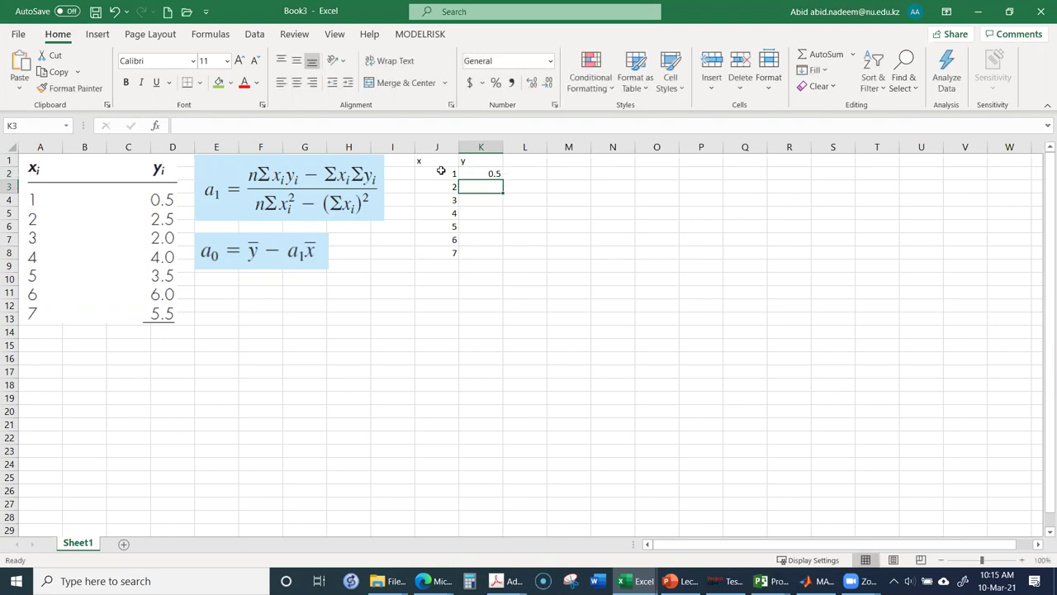
type("2.5")
key("Return")
type("2")
key("Return")
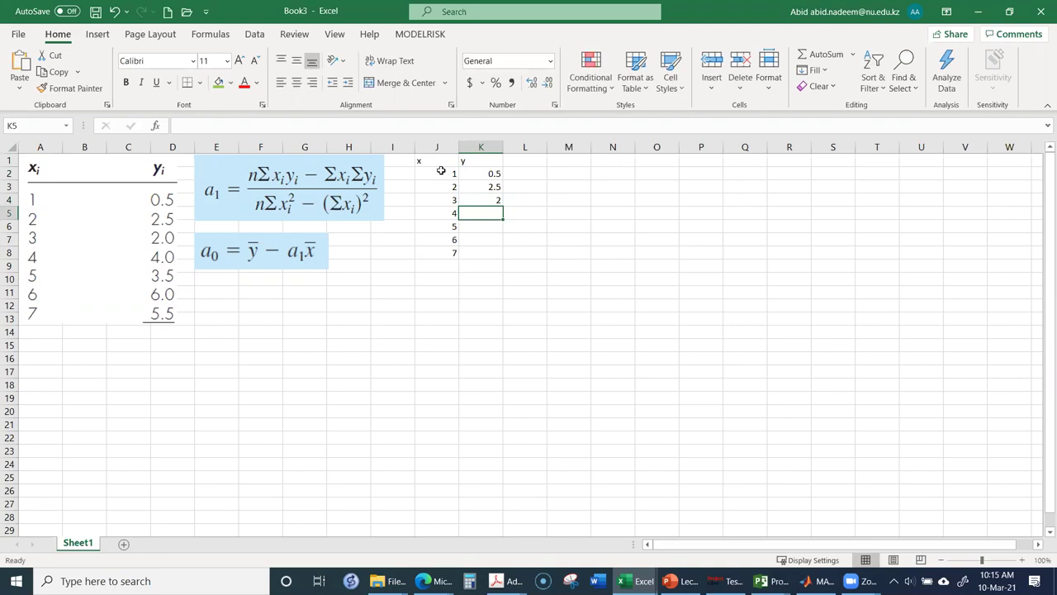
type("4")
key("Return")
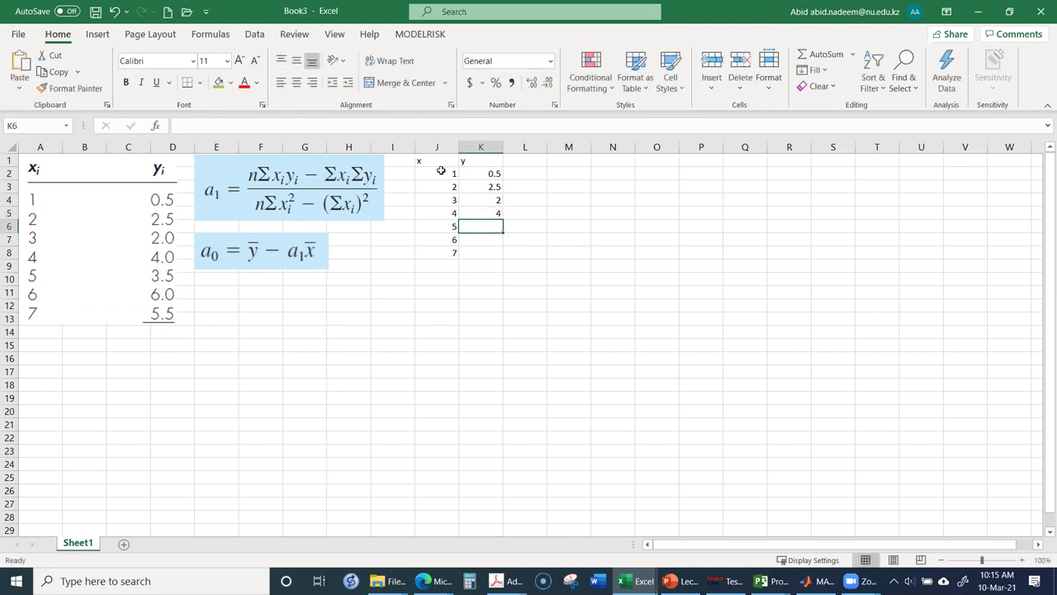
type("3.5")
key("Return")
type("6")
key("Return")
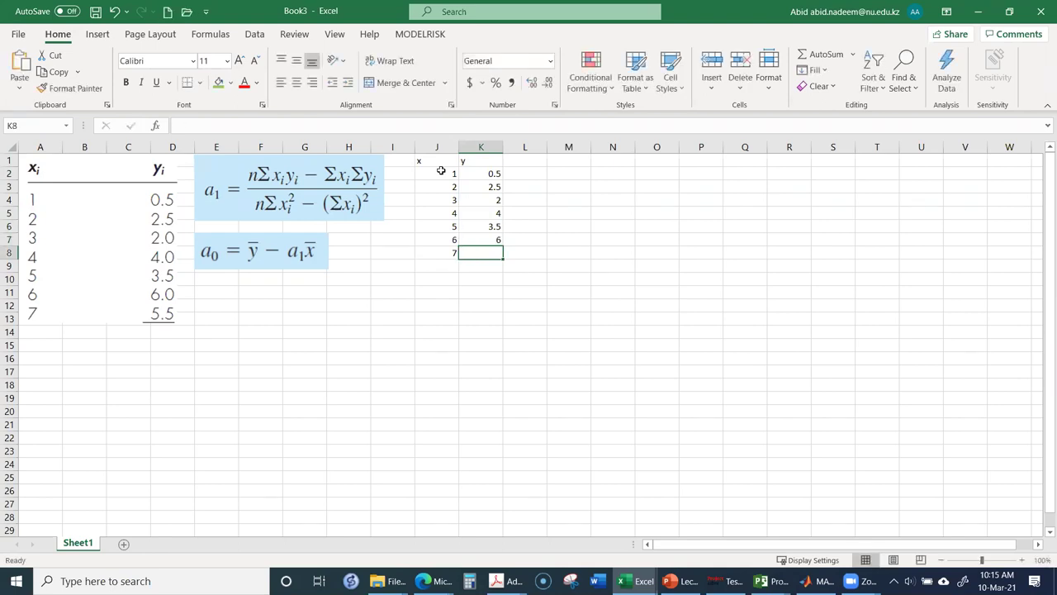
type("5.5")
key("Return")
Step: Total the x values in J9 and the y values in K9 with AutoSum
key("Up")
key("Left")
key("Down")
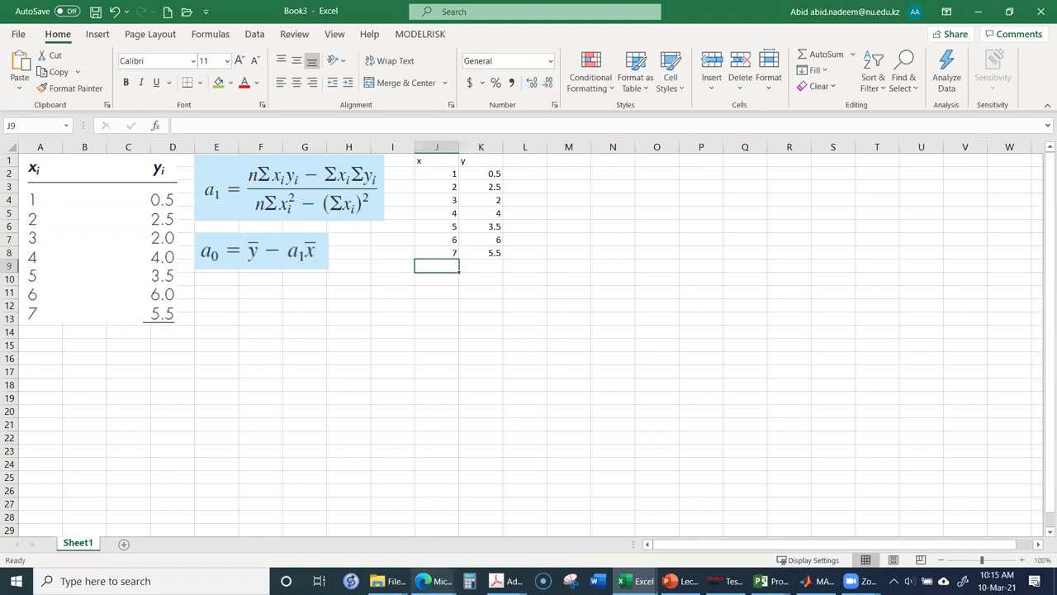
left_click(401, 263)
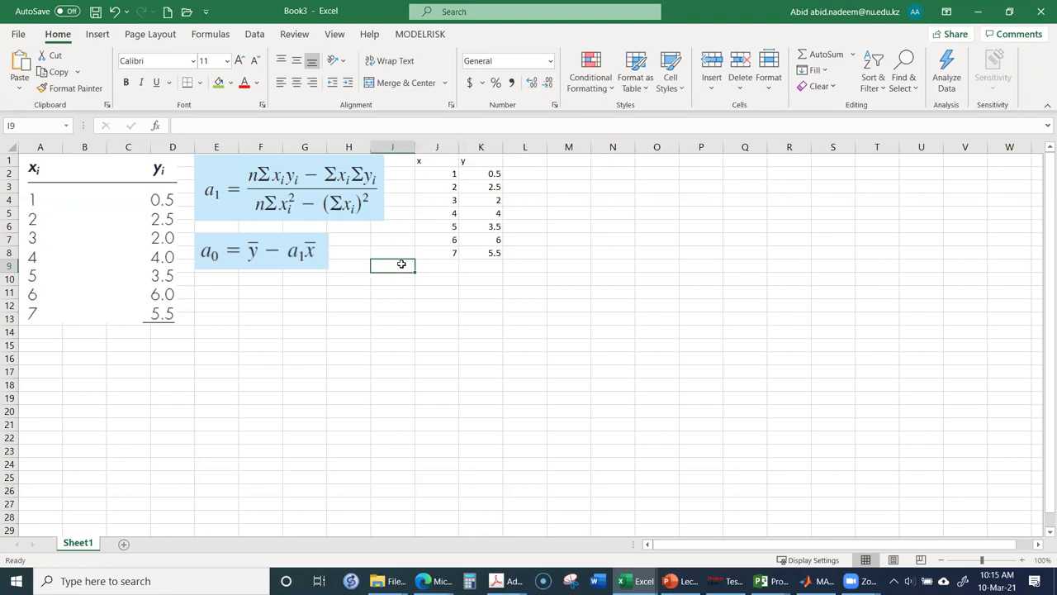
left_click_drag(438, 171, 447, 262)
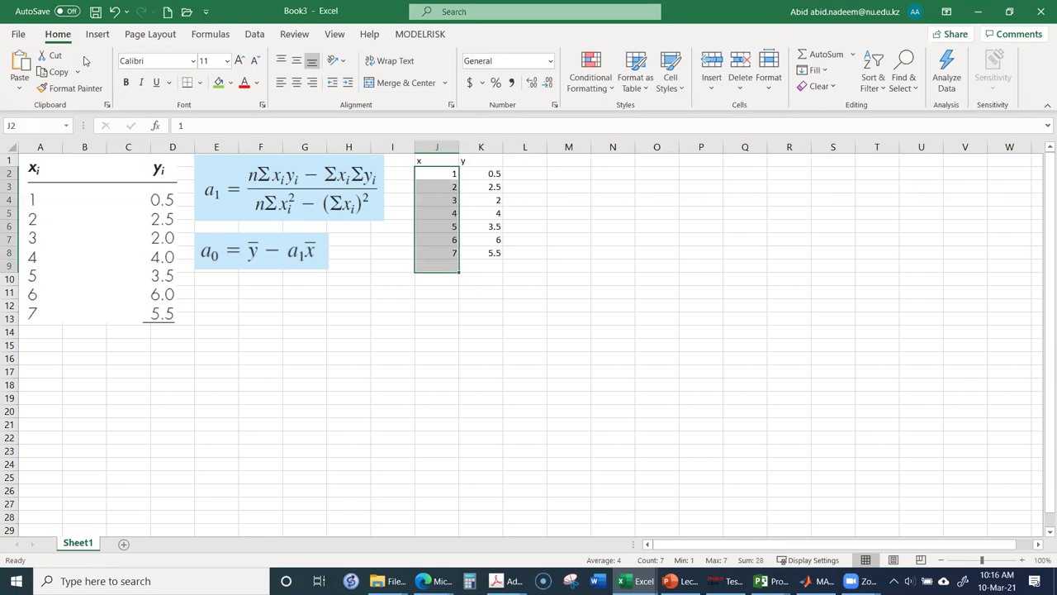
left_click(815, 54)
left_click(438, 263)
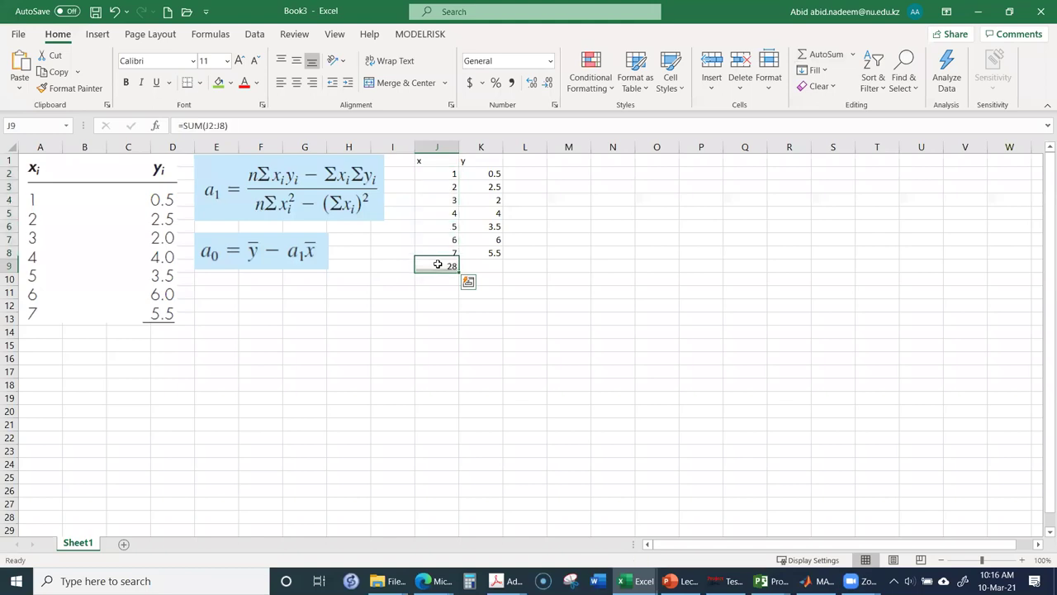
left_click_drag(491, 174, 486, 268)
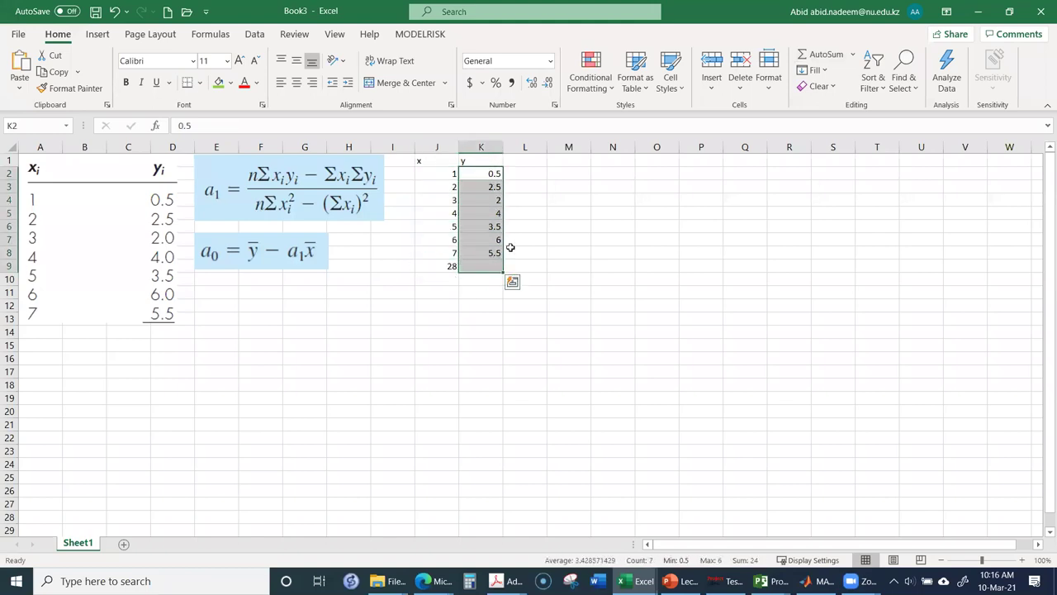
left_click(816, 56)
left_click(494, 266)
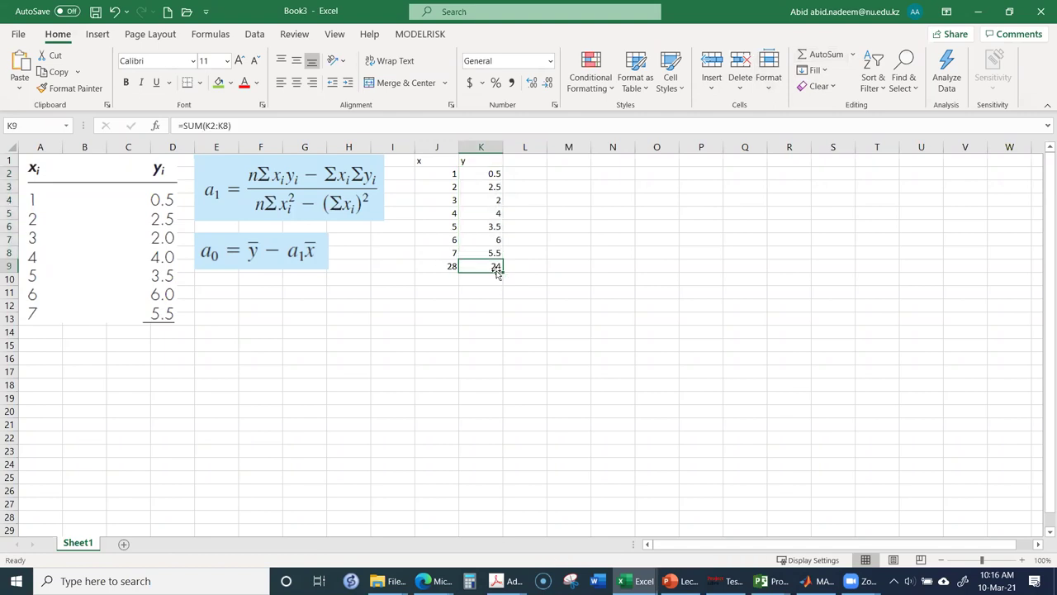
Step: Label the two column totals "sig x" in J10 and "sig y" in K10
left_click(450, 268)
left_click(447, 282)
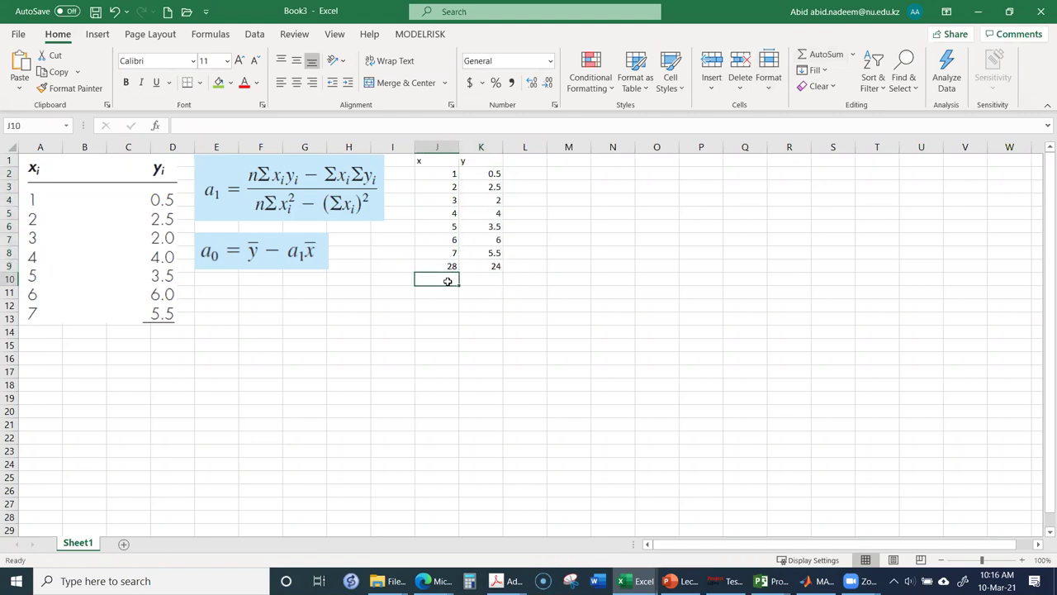
type("sig")
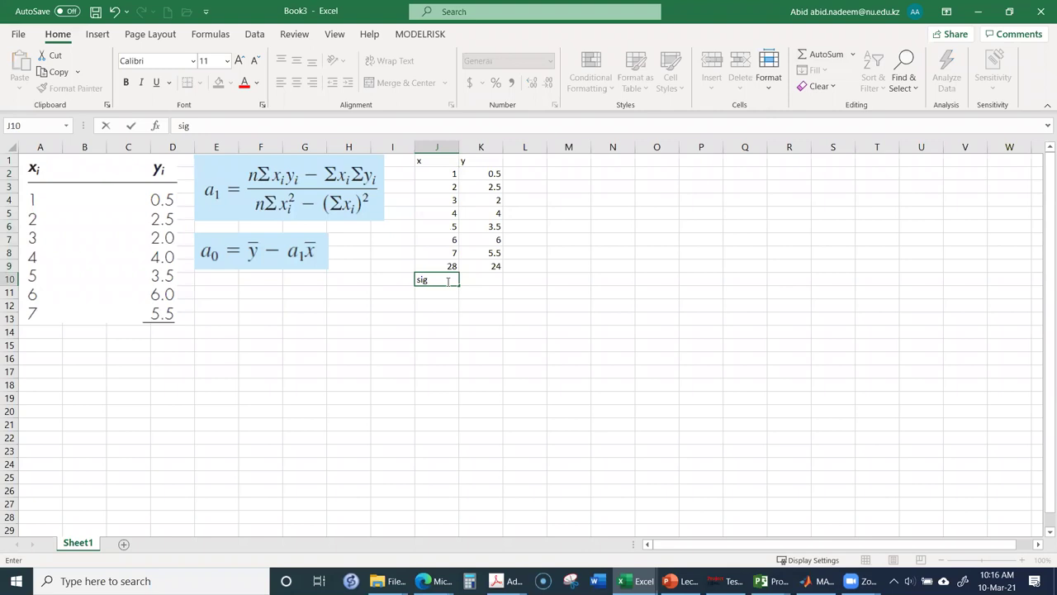
type(" x")
key("Tab")
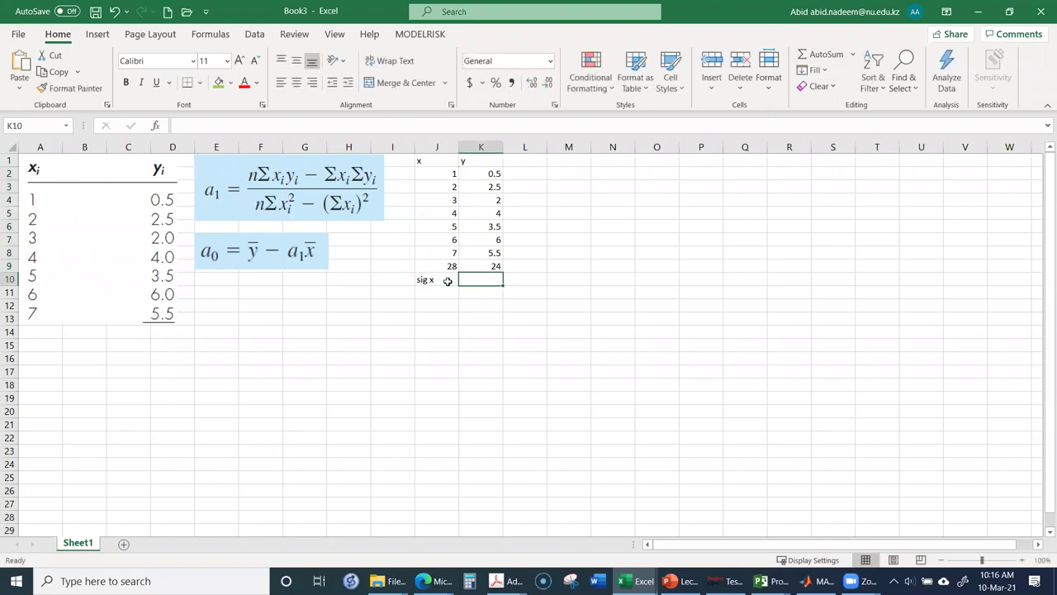
type("sig y")
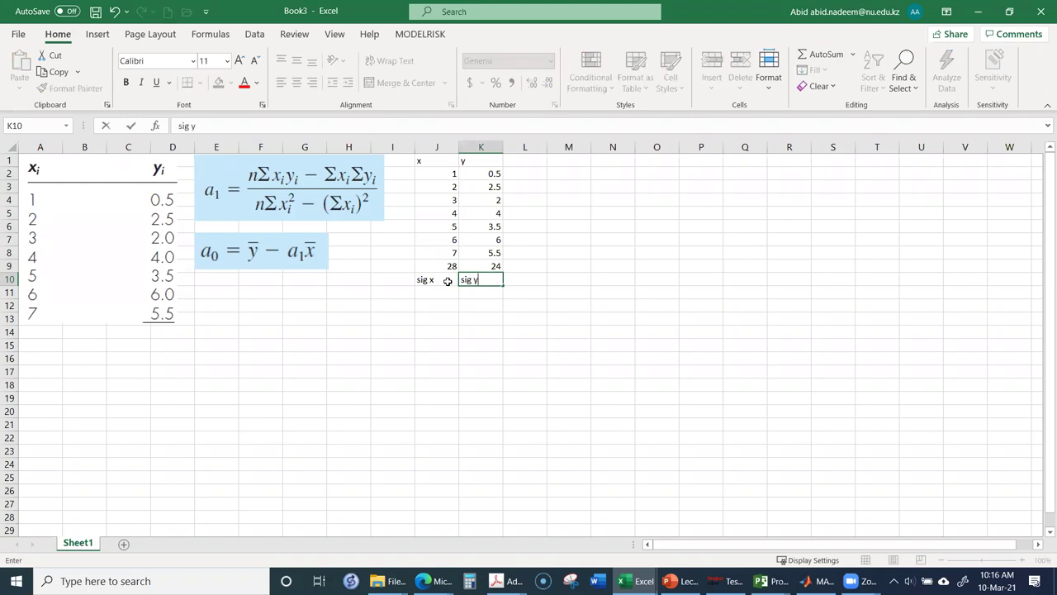
key("Tab")
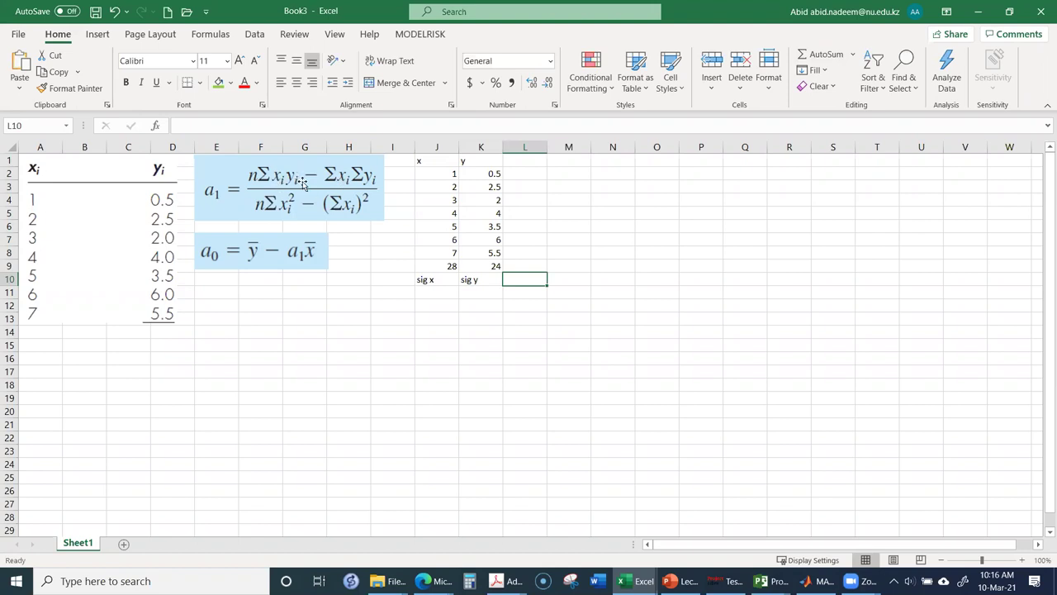
Step: Head column L "xy" and fill L2 to L8 with the product of x and y, starting from =J2*K2
left_click(523, 162)
type("xy")
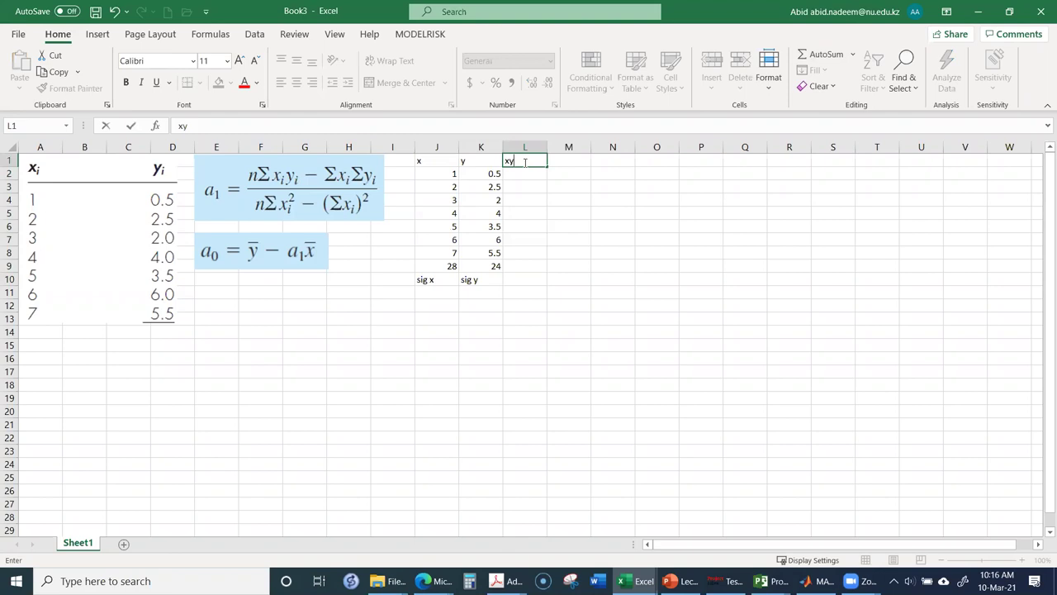
key("Return")
type("=")
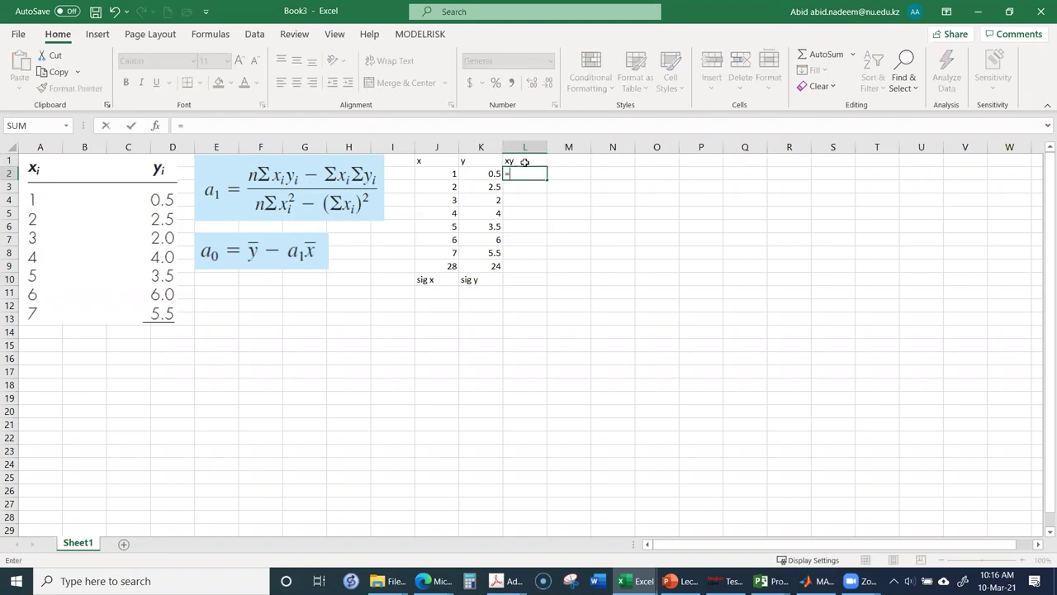
key("Left")
key("Left")
type("*")
key("Left")
key("Return")
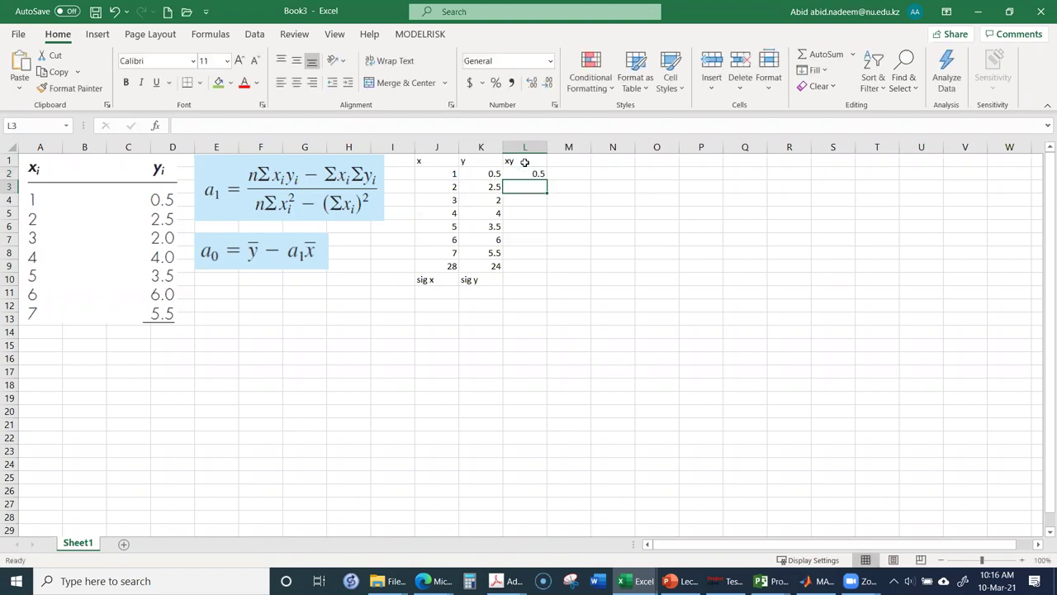
left_click(527, 175)
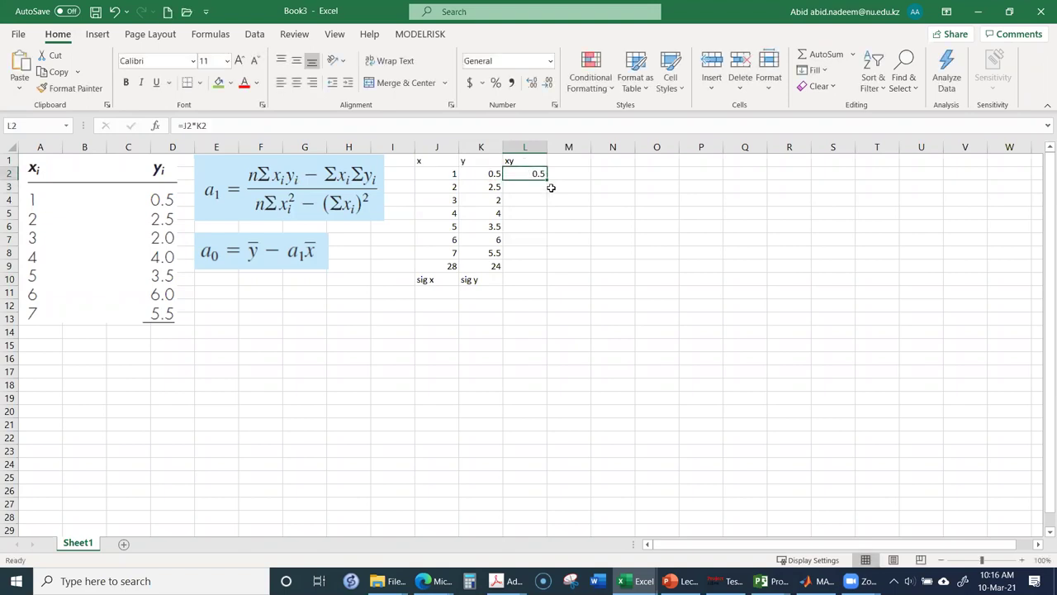
left_click_drag(547, 179, 545, 254)
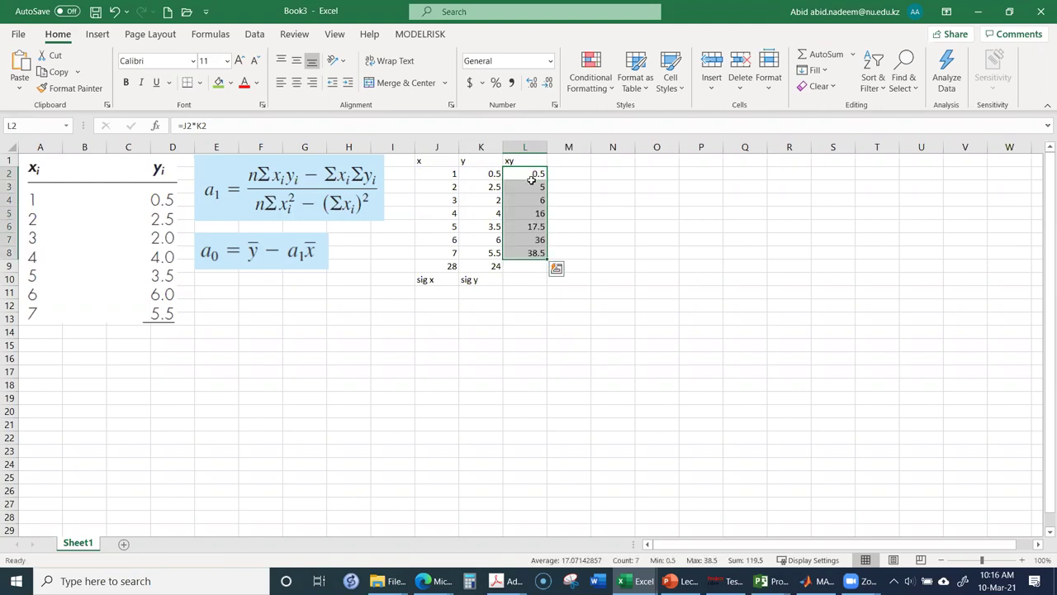
Step: Total the xy column in L9 with AutoSum and label it "sig xy" in L10
left_click_drag(532, 175, 523, 263)
left_click(801, 54)
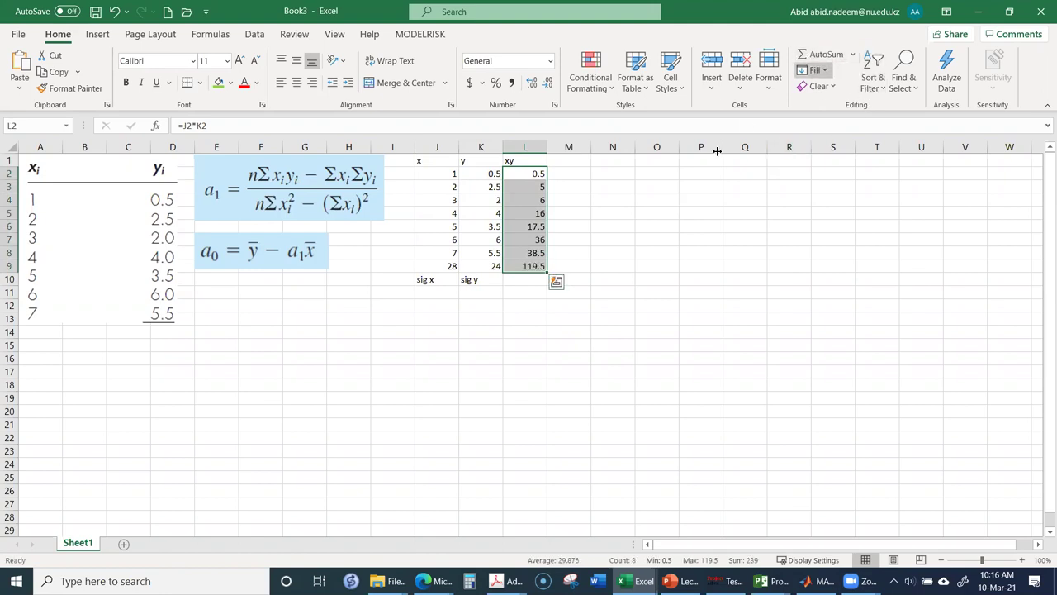
left_click(526, 268)
left_click(524, 282)
type("si")
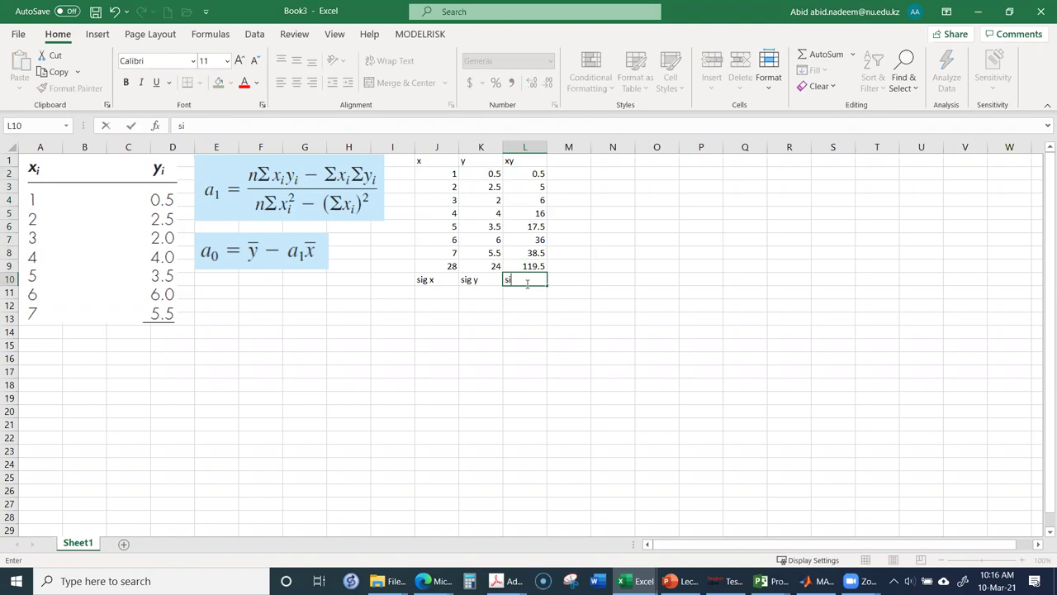
type("g xy")
key("Return")
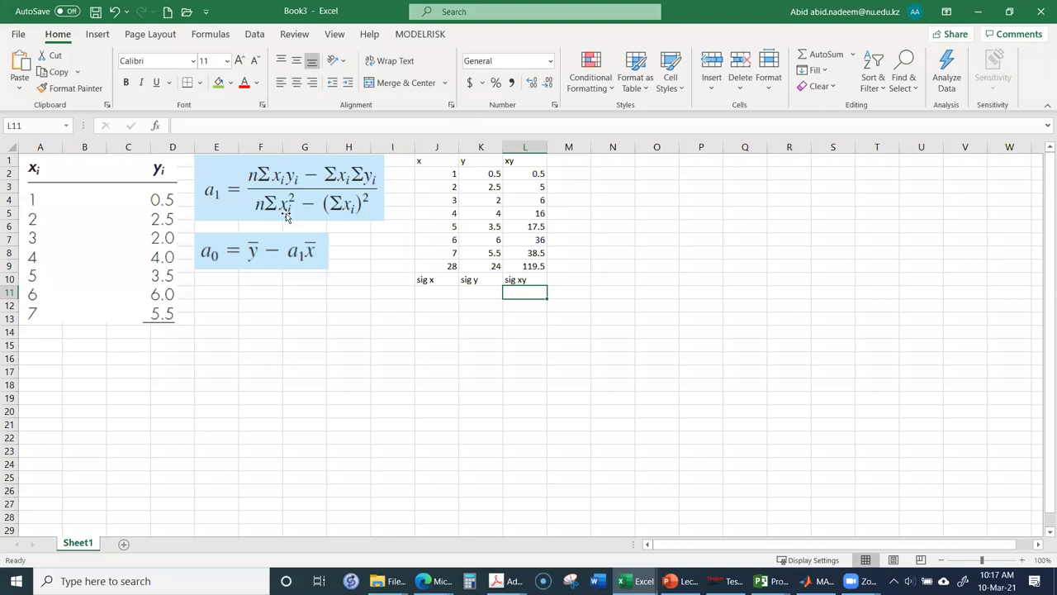
Step: Head column M "x squ" and fill M2 to M8 with the squared x values, starting from =J2^2
left_click(574, 161)
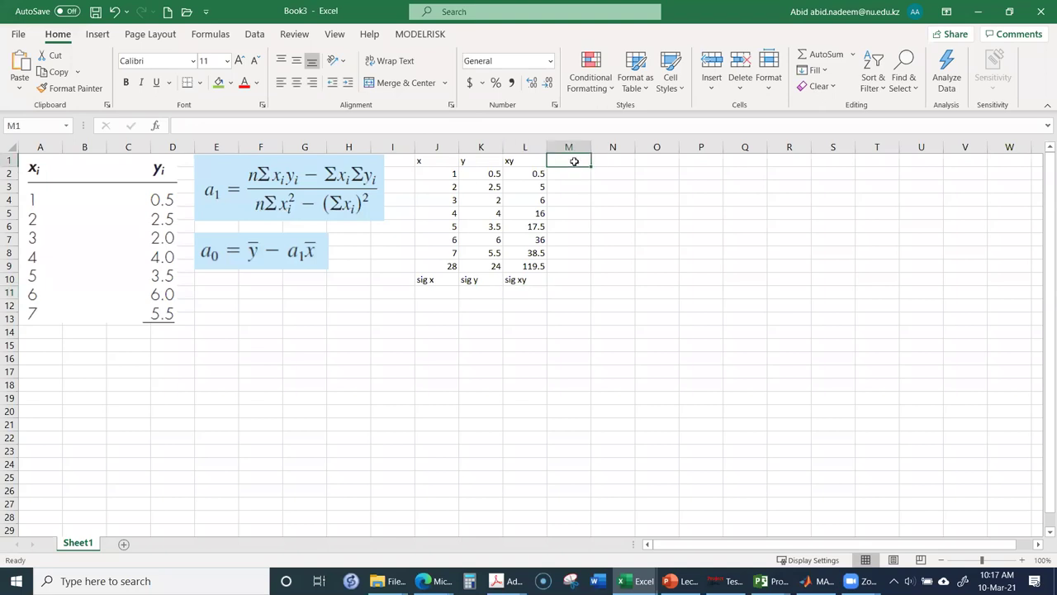
type("x squ")
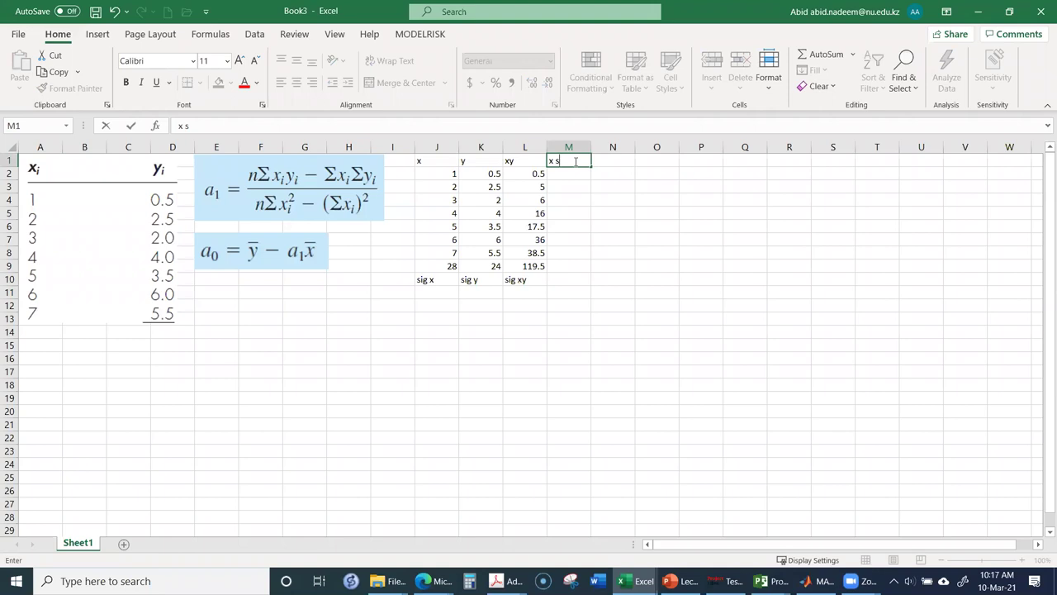
key("Return")
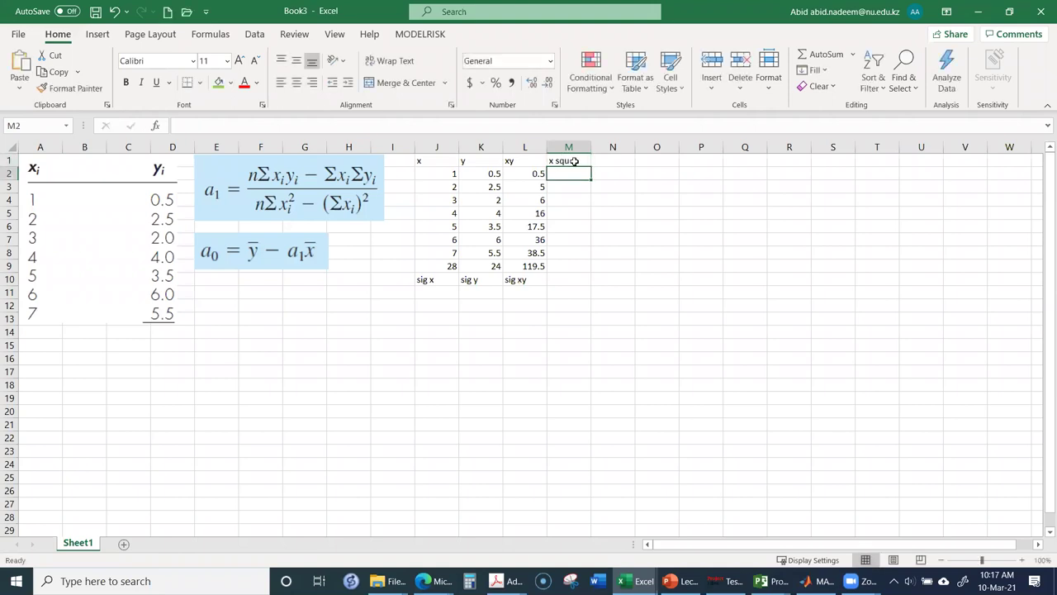
type("=")
key("Left")
key("Left")
key("Left")
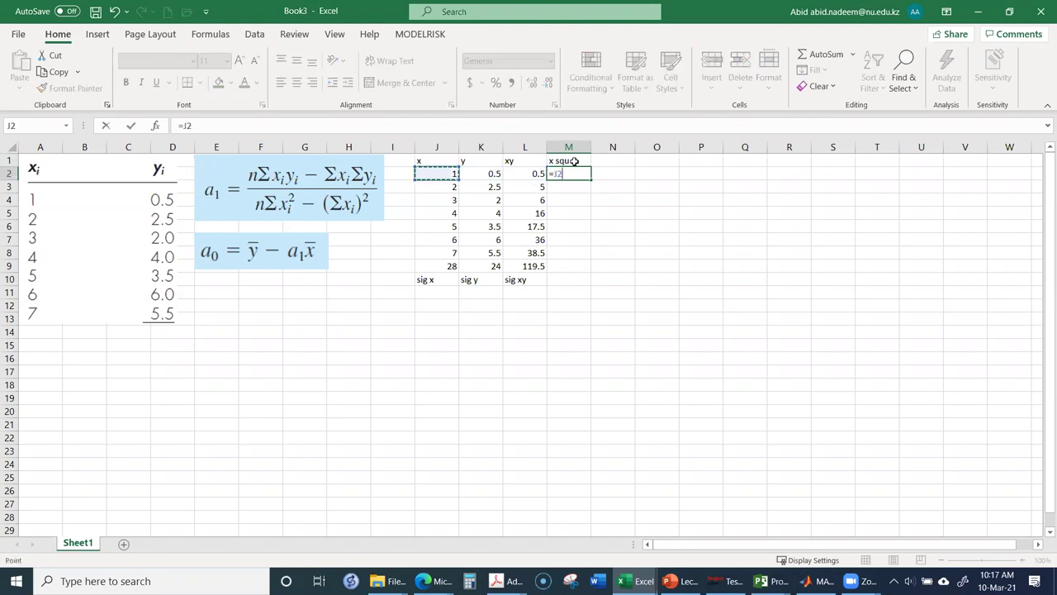
type("^2")
key("Return")
left_click(583, 173)
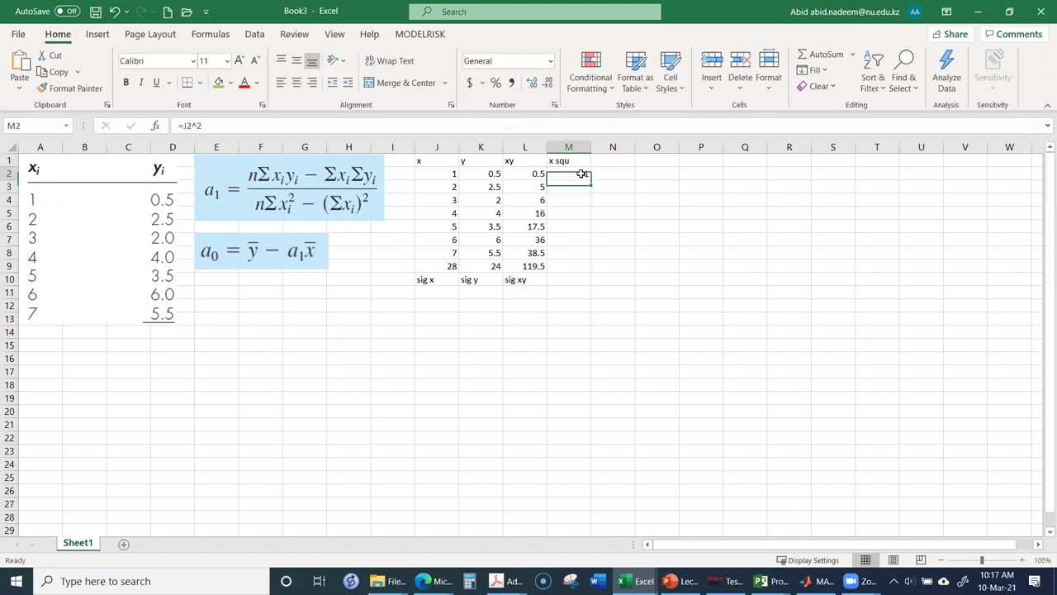
left_click_drag(593, 179, 594, 255)
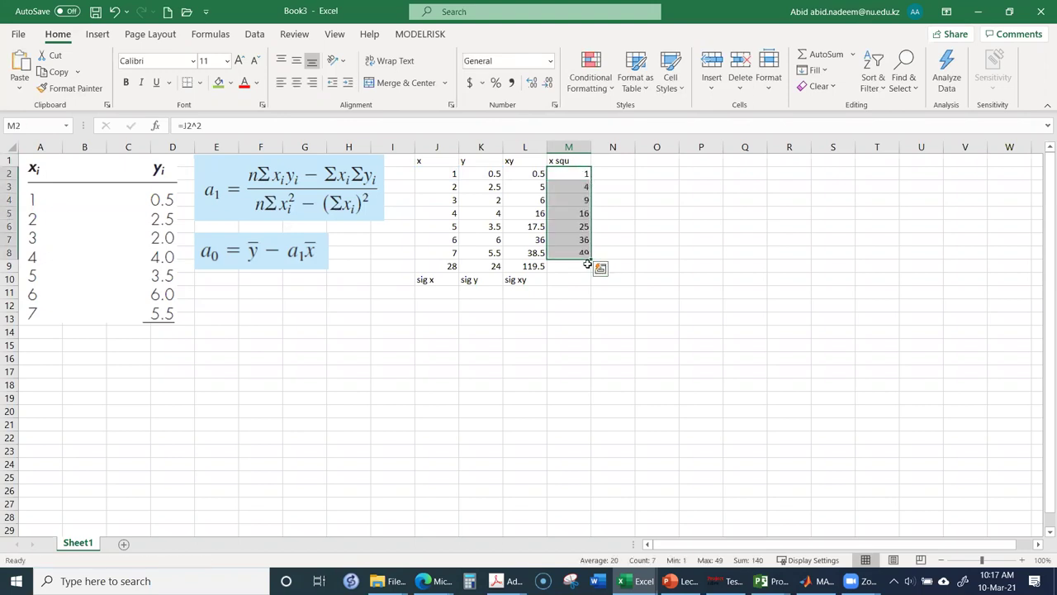
Step: Total the x squ column in M9 with AutoSum and label it "sig x squ" in M10
left_click_drag(576, 175, 578, 266)
left_click(838, 53)
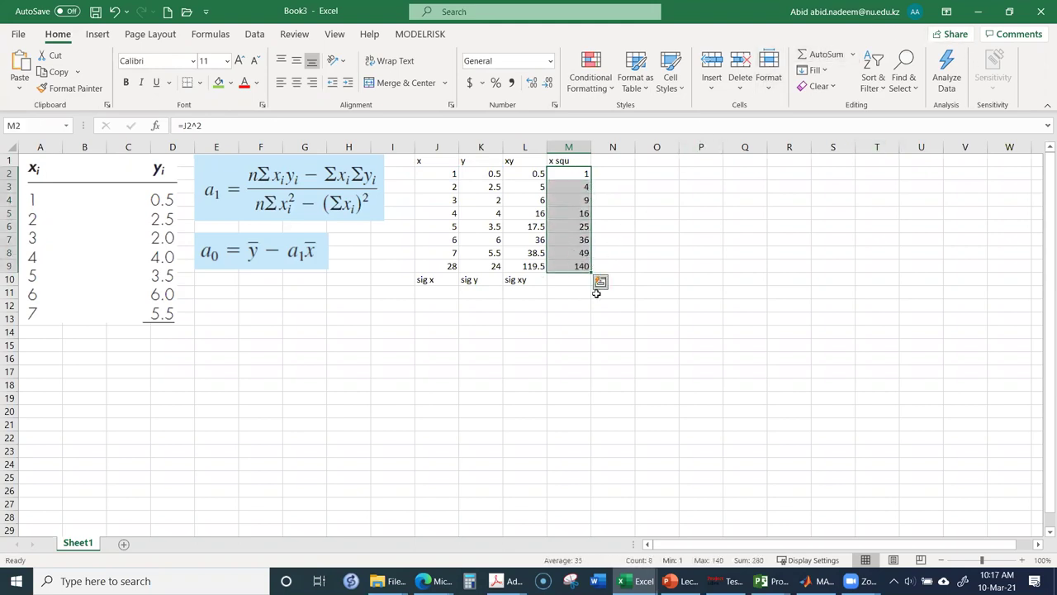
left_click(578, 267)
left_click(581, 284)
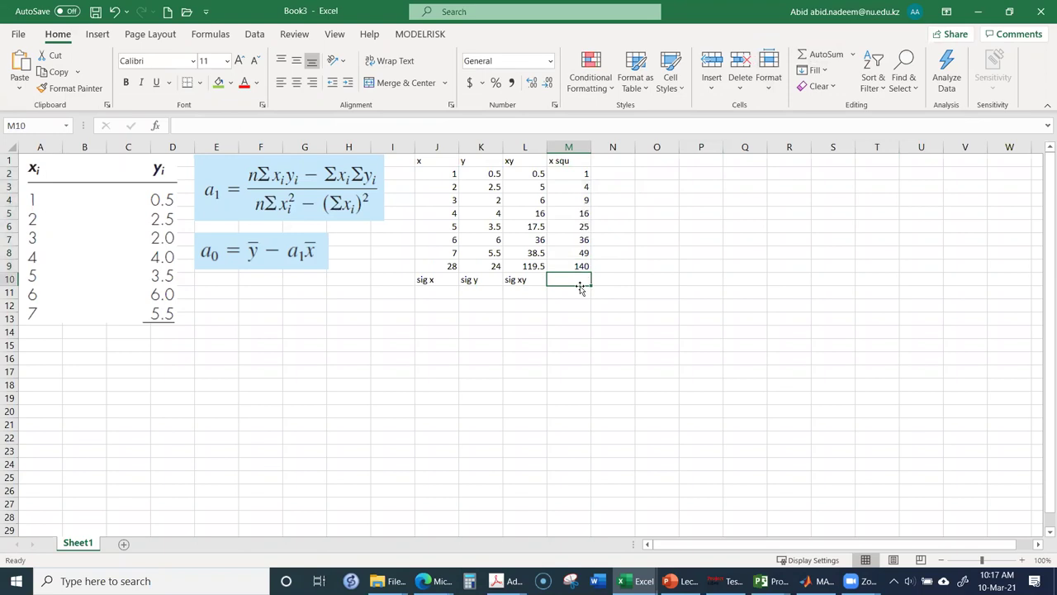
type("sig x")
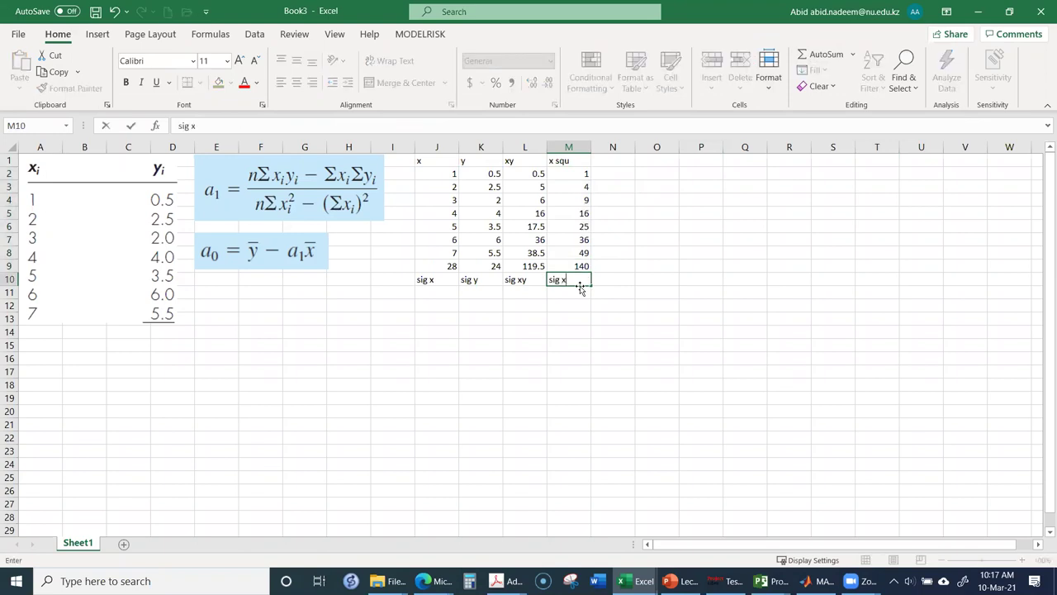
type(" squ")
key("Return")
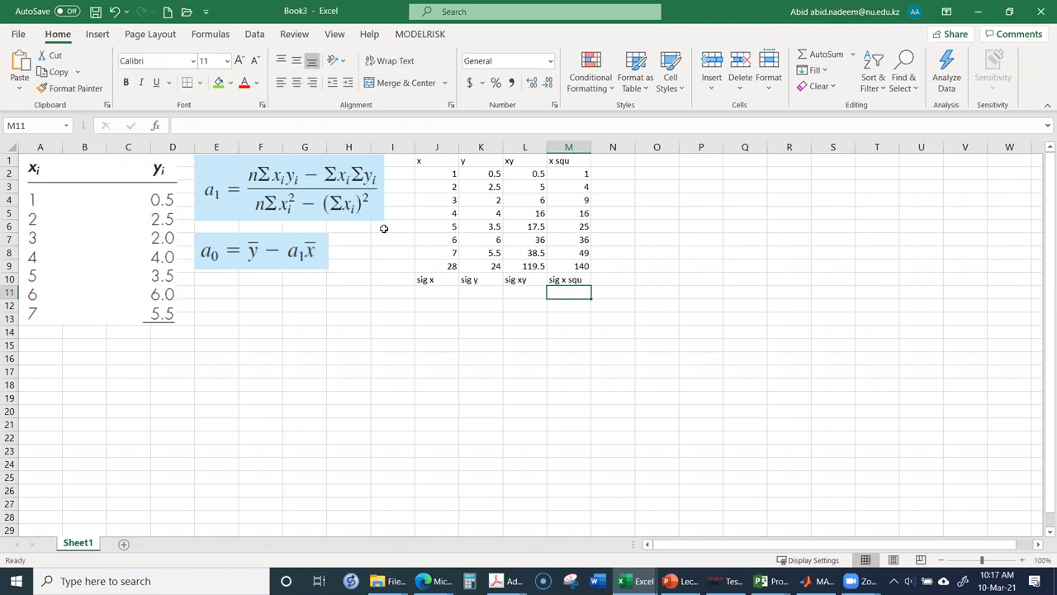
Step: Enter the label "n" in J11 and the number of data points, 7, in K11
left_click(439, 293)
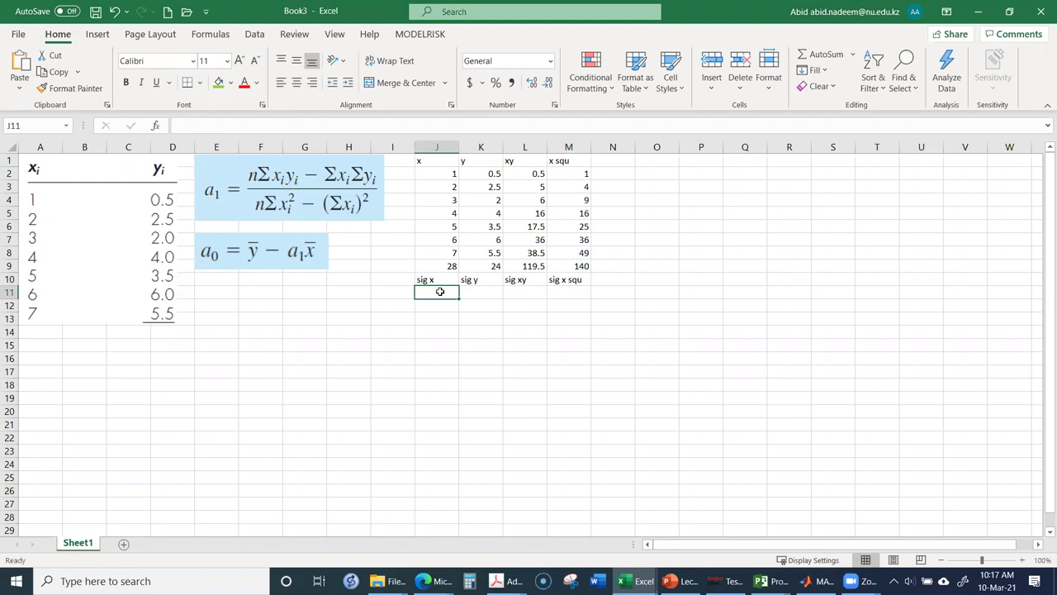
type("n")
key("Tab")
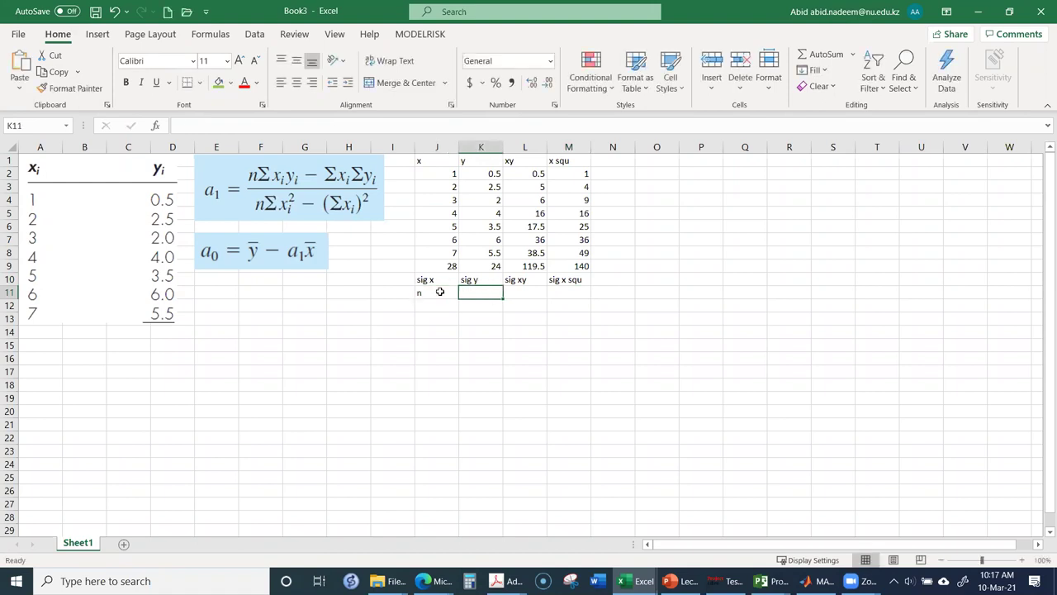
type("7")
key("Tab")
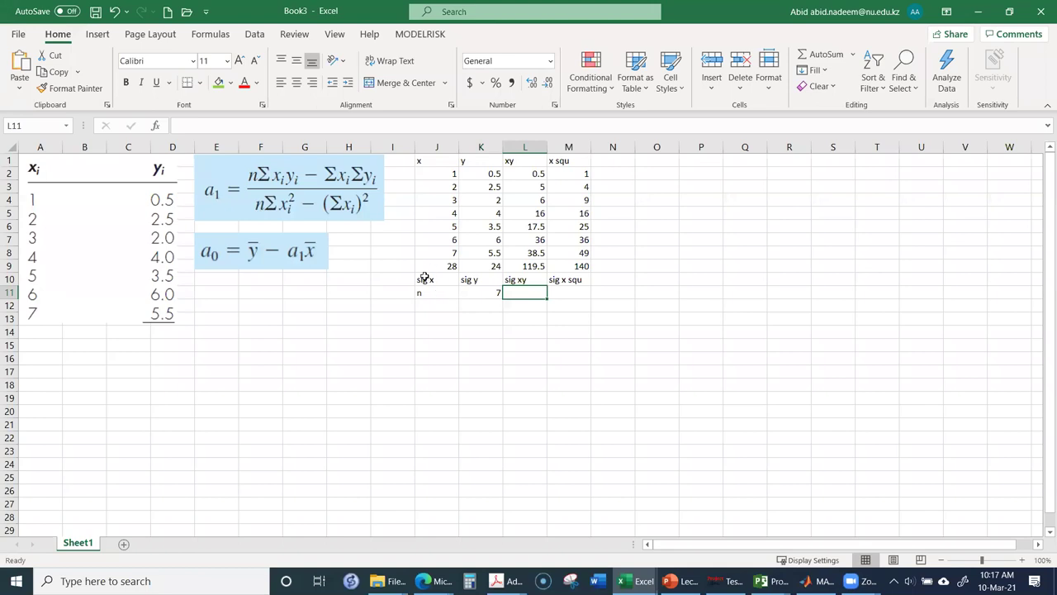
Step: Label cell J12 "a1" for the slope coefficient
left_click(435, 308)
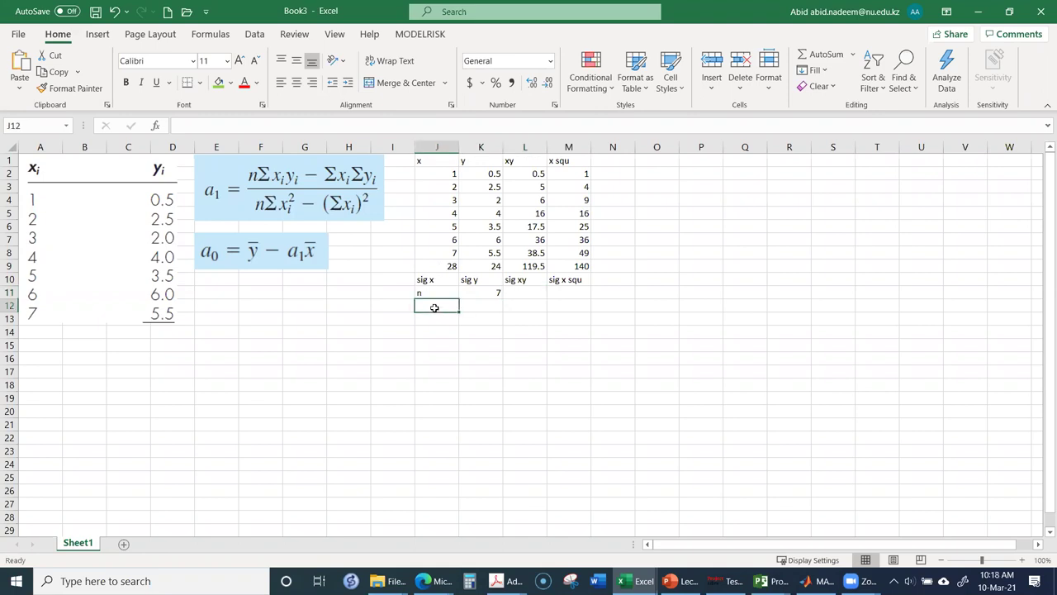
type("a1")
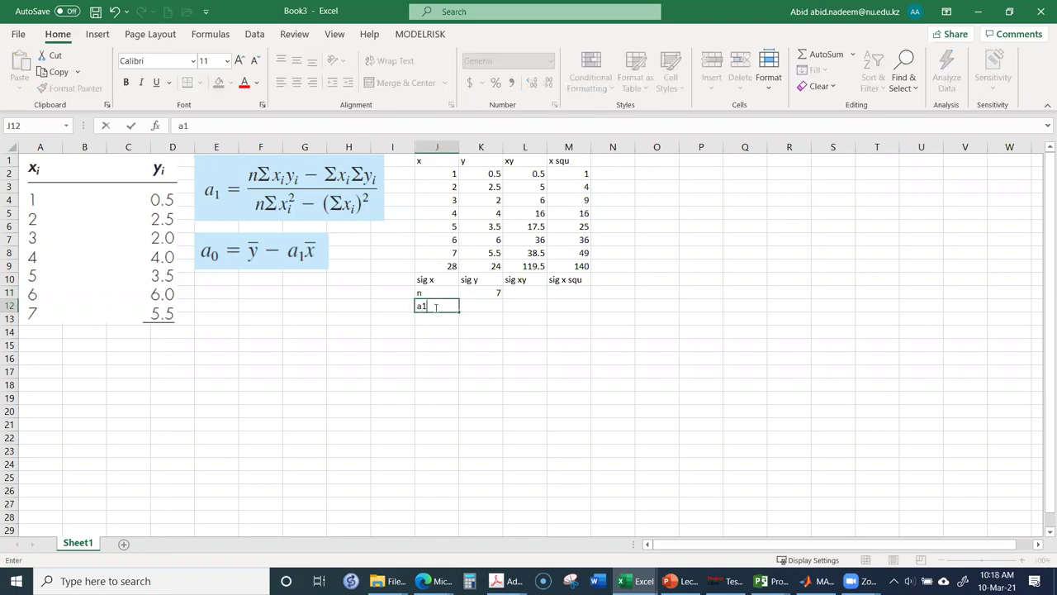
key("Return")
Step: Start the a1 formula in K12 with the numerator (K11*L9-J9*K9), the n, sig xy, sig x and sig y terms
key("Up")
key("Right")
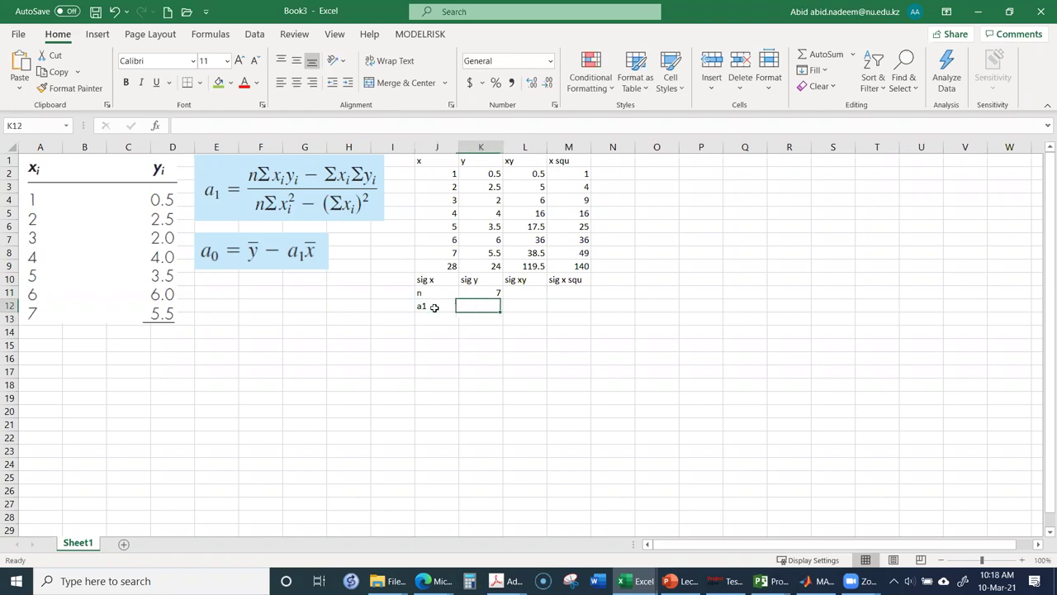
type("=")
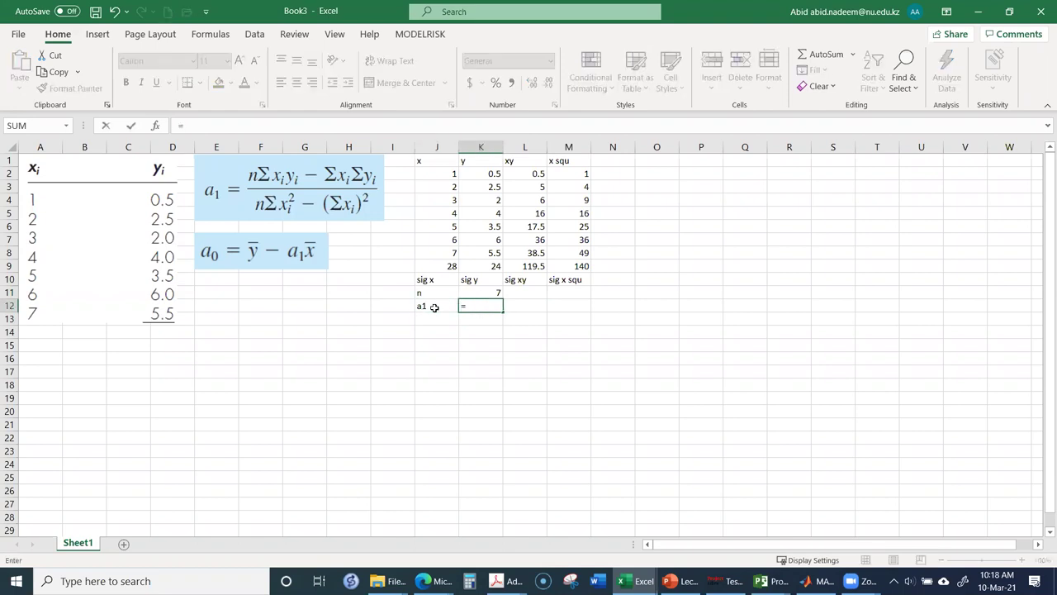
type("(")
key("Up")
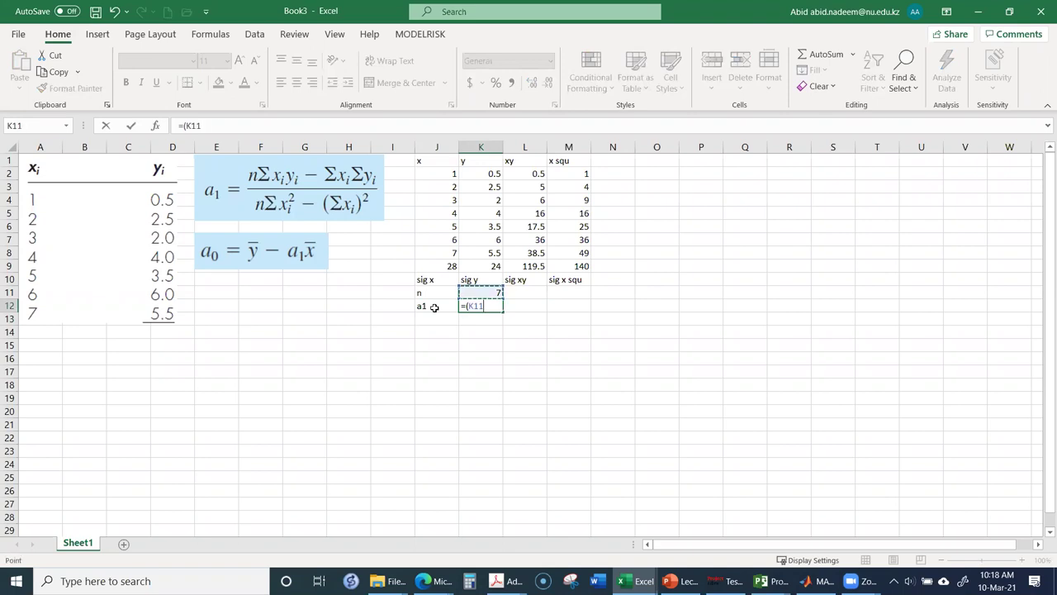
type("*")
key("Up")
key("Up")
key("Up")
key("Right")
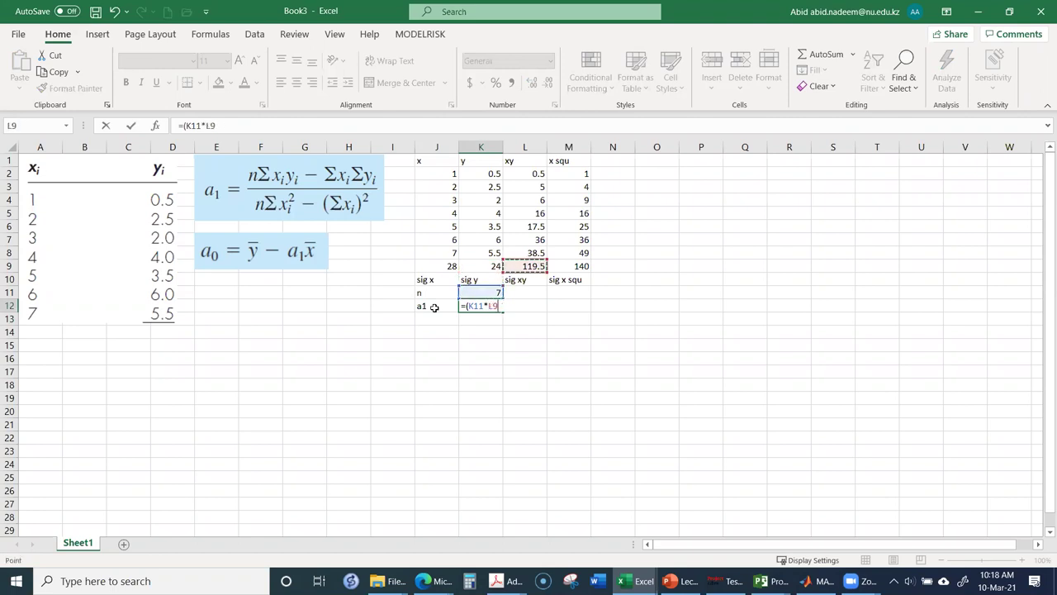
key("Right")
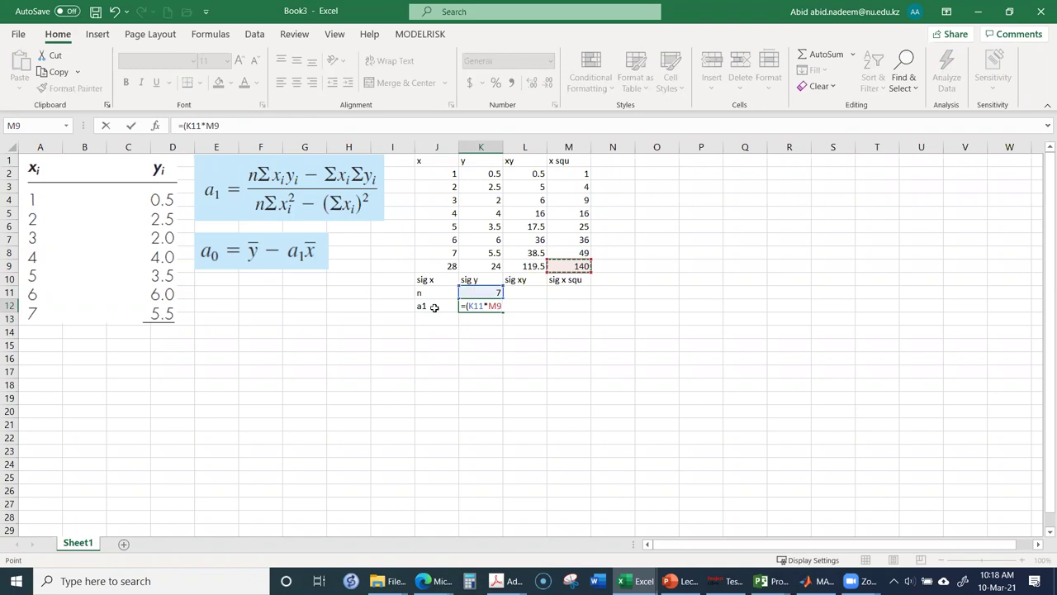
key("Left")
type("-")
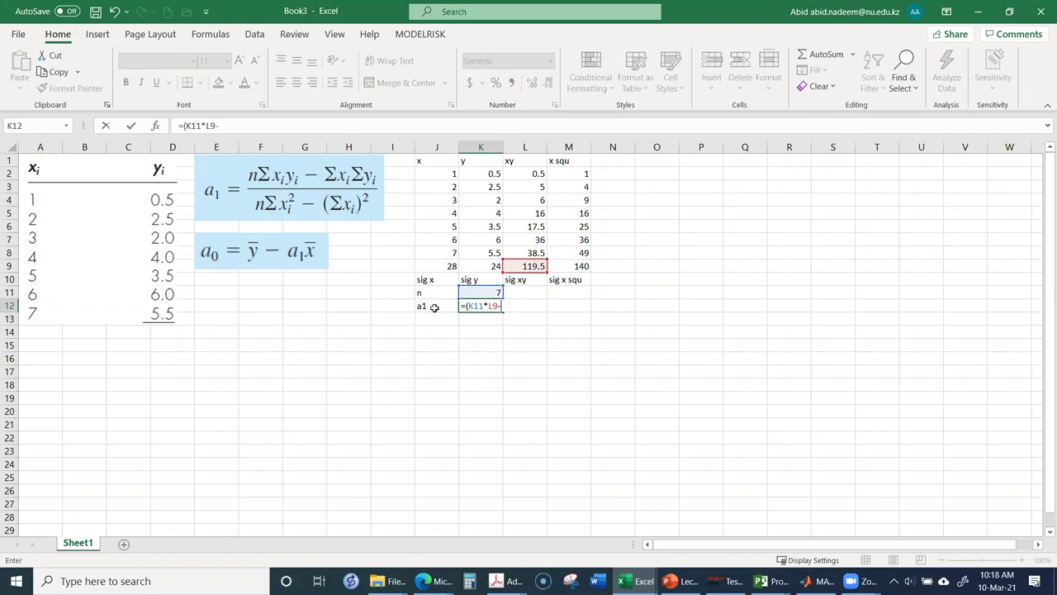
key("Left")
key("Left")
key("Right")
key("Up")
key("Up")
key("Up")
type("*")
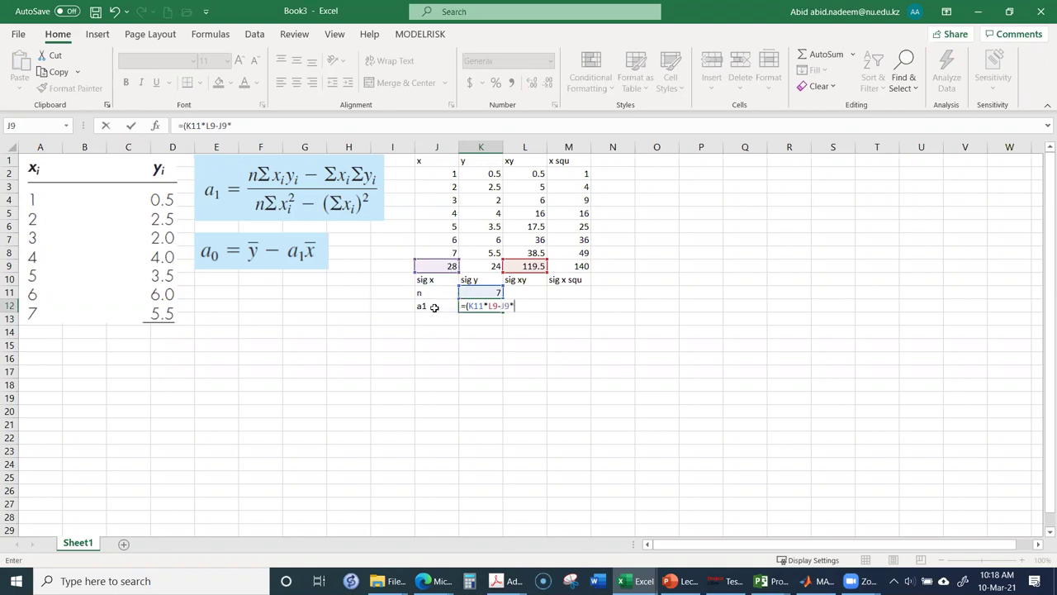
key("Up")
key("Right")
key("Up")
key("Up")
key("Left")
type(")")
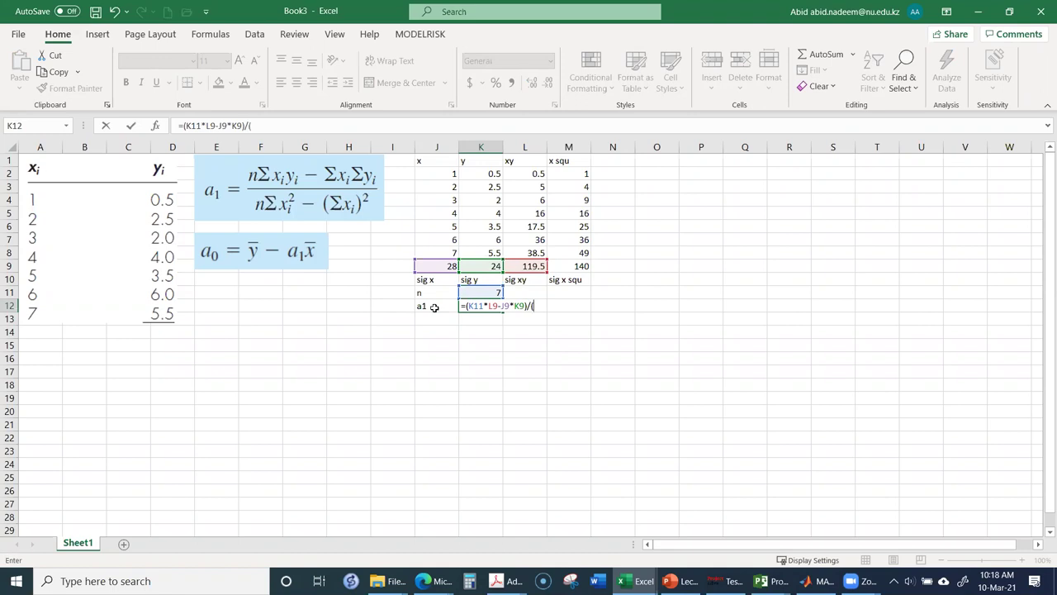
Step: Complete the a1 formula in K12 by dividing the numerator by (K11*M9-J9^2)
key("Up")
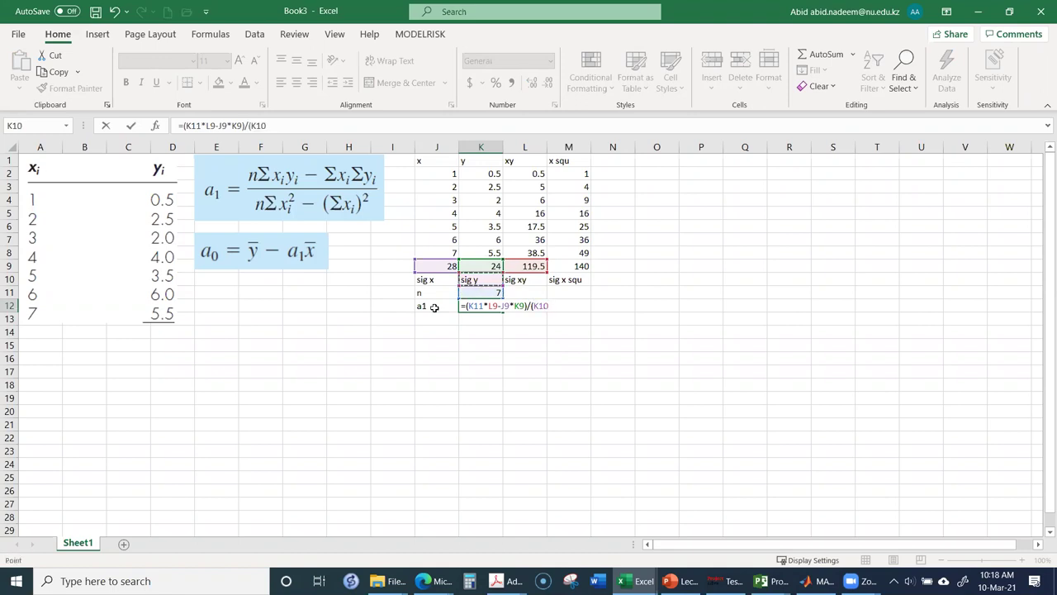
type("*")
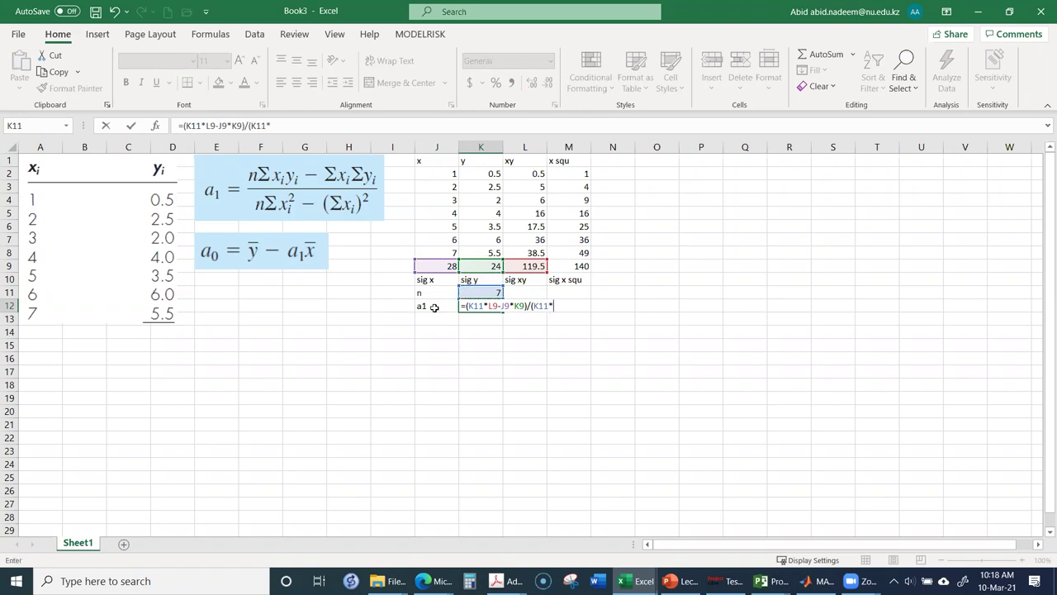
key("Up")
key("Up")
key("Up")
key("Right")
key("Right")
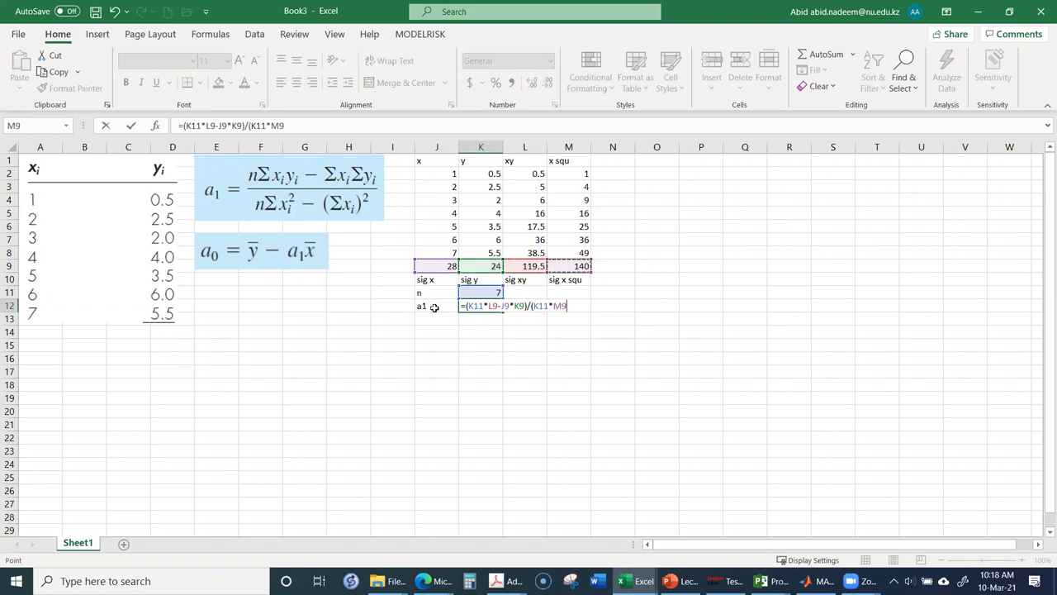
type("-")
key("Up")
key("Up")
key("Up")
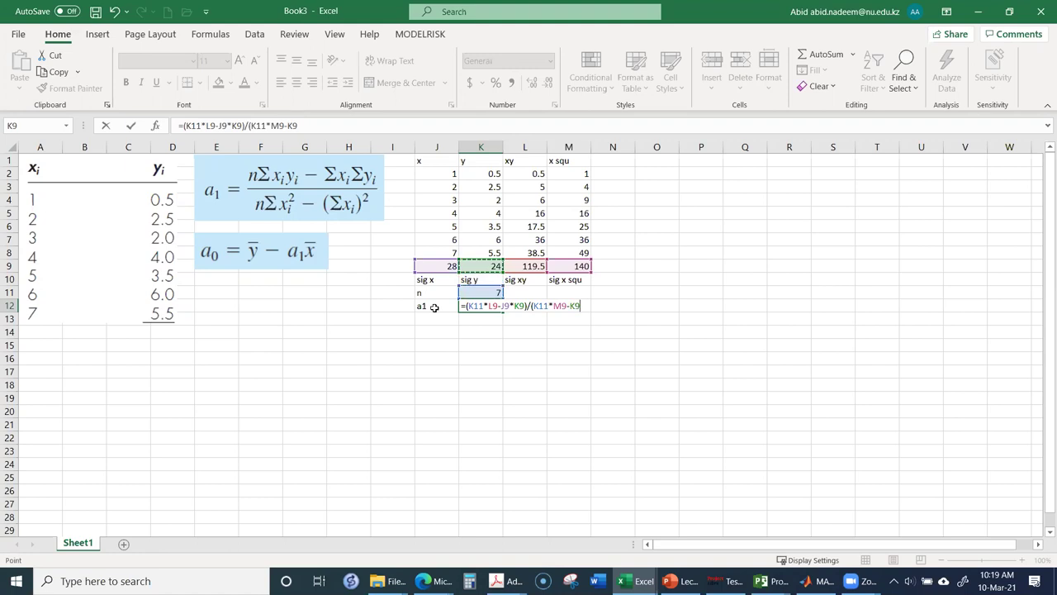
key("Left")
type("^")
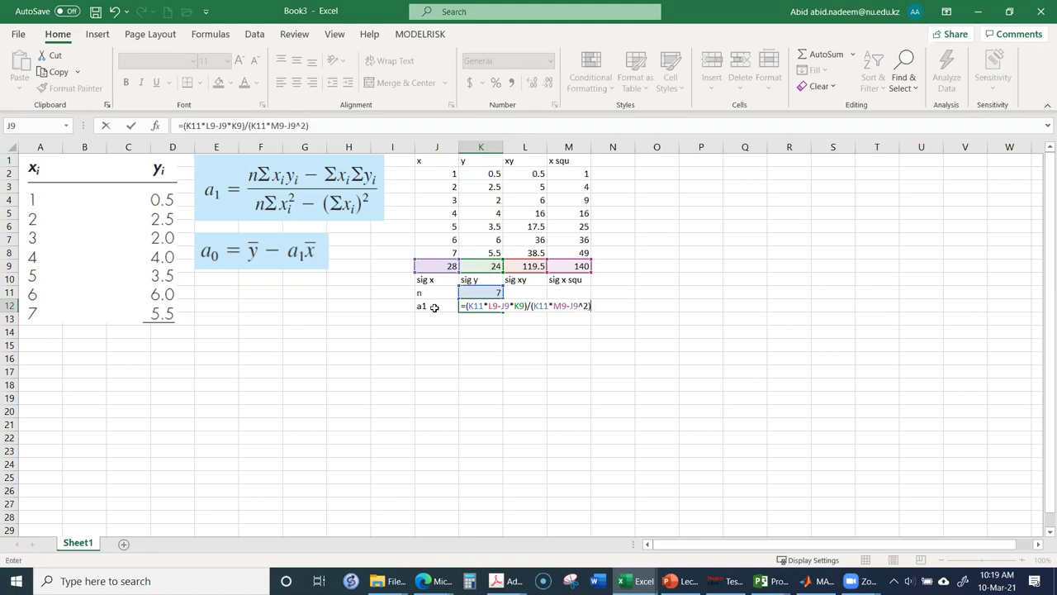
type("2)")
key("Return")
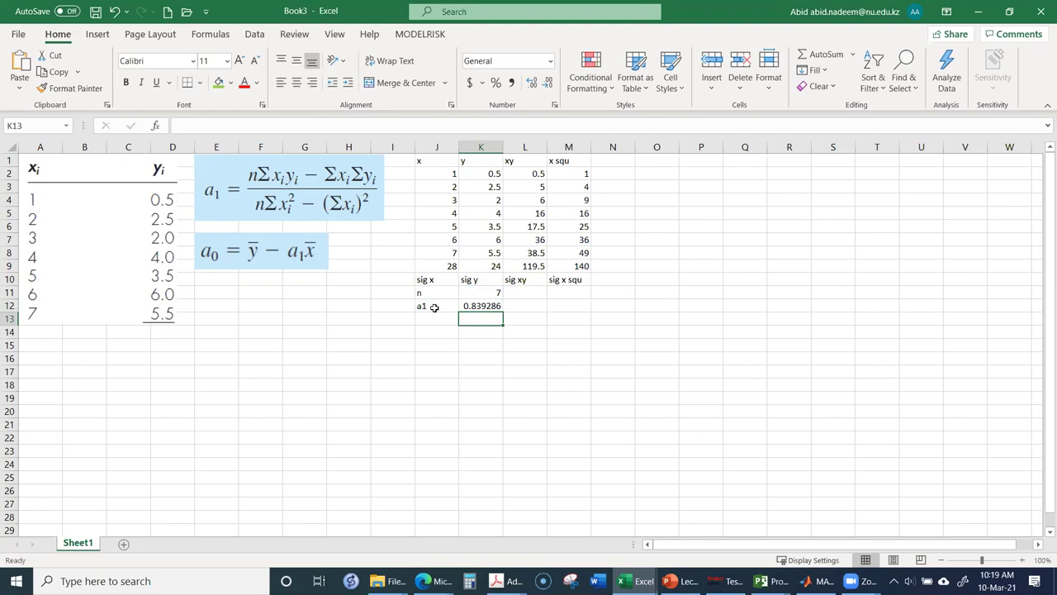
Step: Move the n and a1 labels and values from J11:K12 to N11:O12
key("Left")
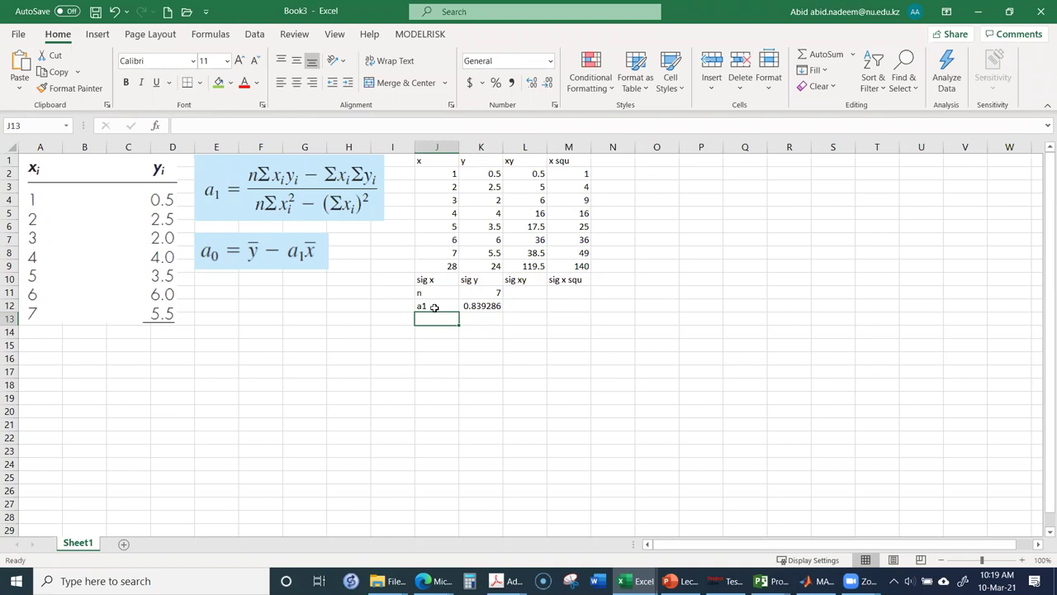
left_click_drag(424, 294, 655, 312)
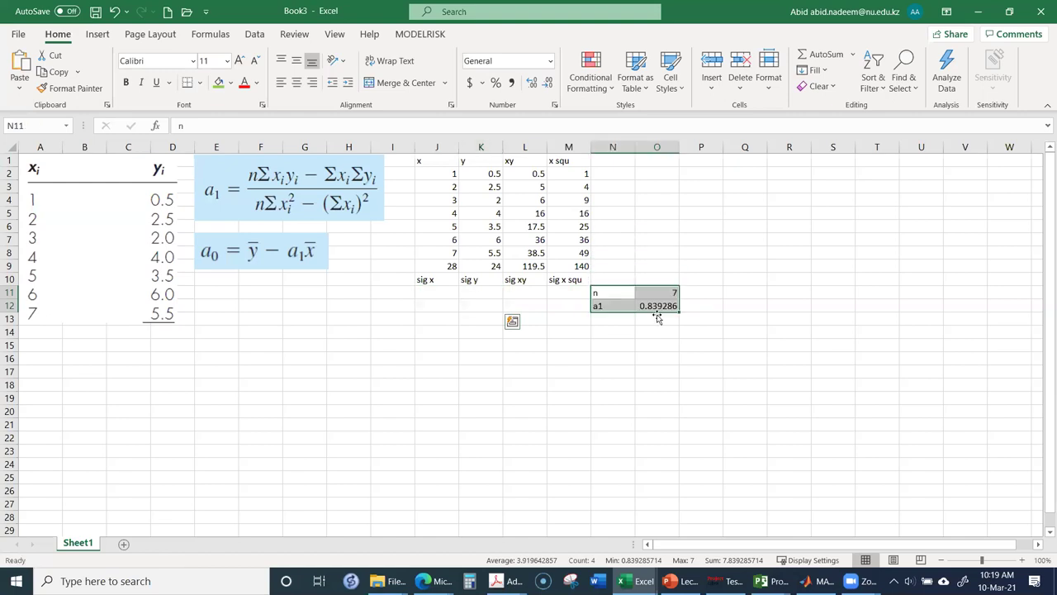
Step: Calculate the mean of the y values in K11 with =AVERAGE(K2:K8)
left_click(481, 294)
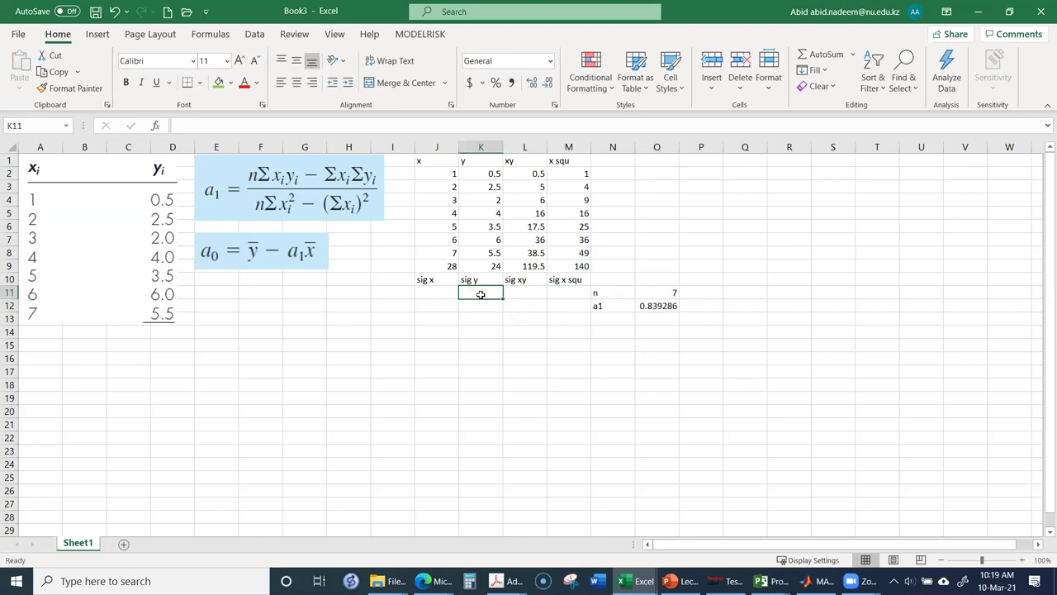
type("=a")
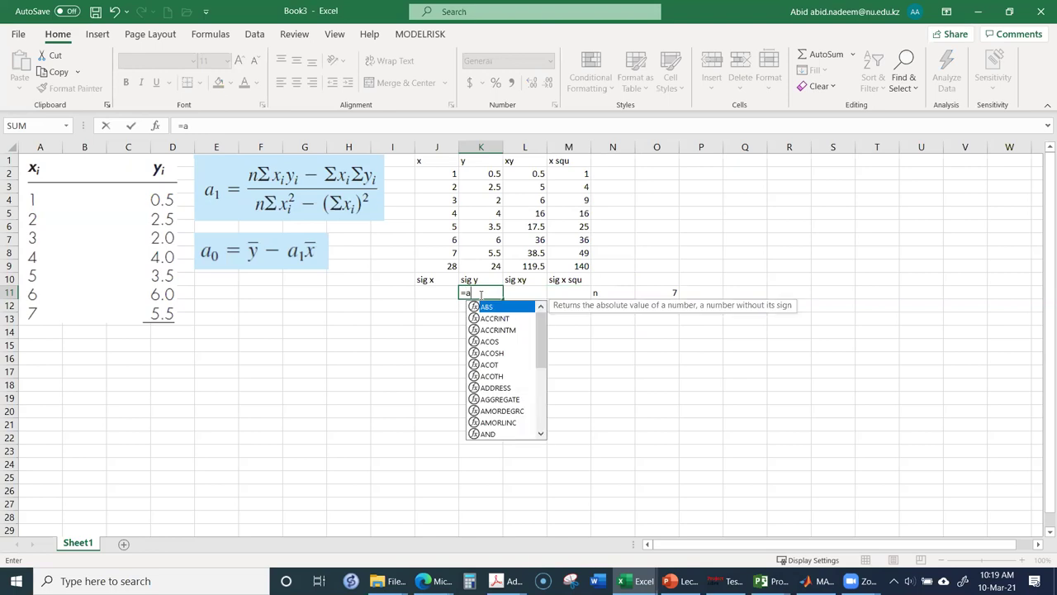
type("verage")
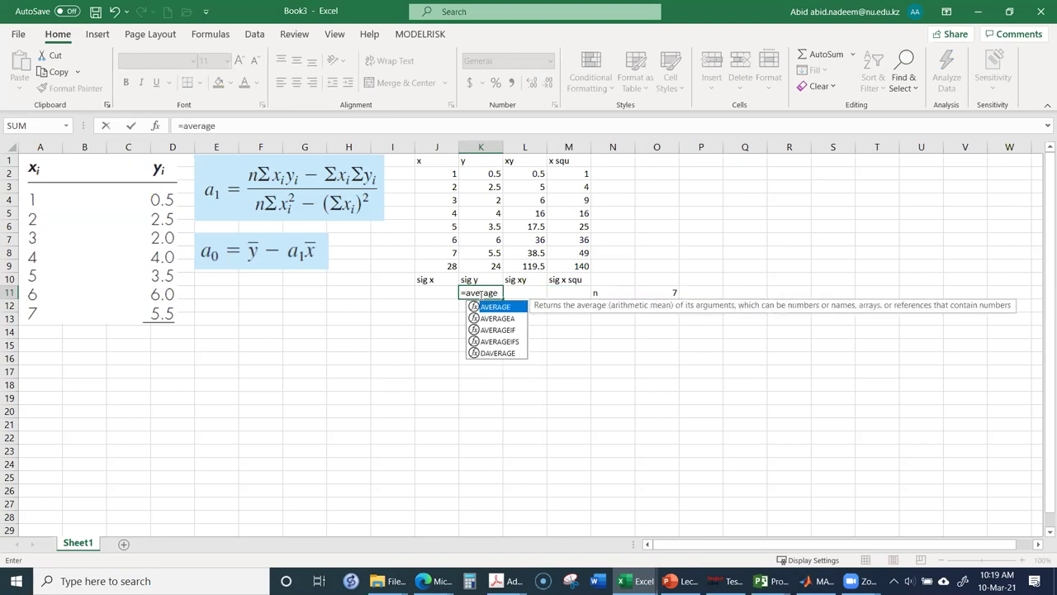
type("(")
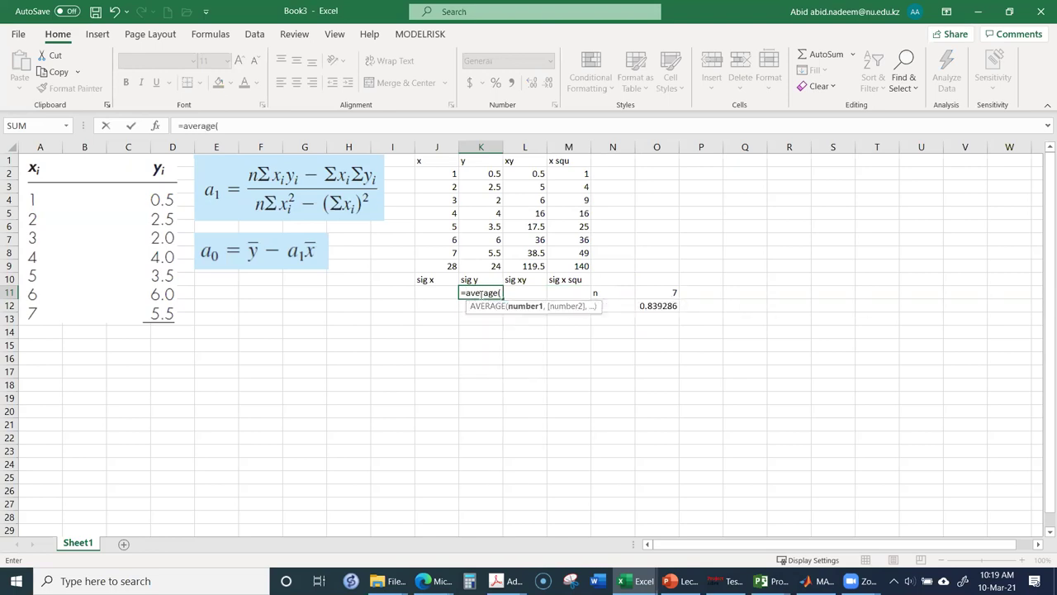
left_click_drag(489, 174, 490, 251)
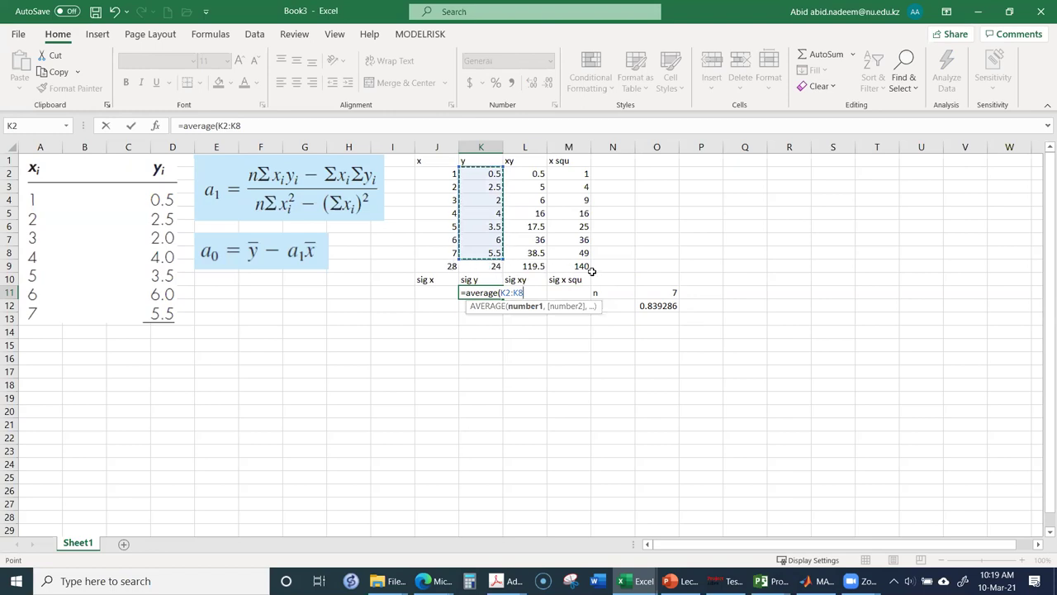
key("Return")
key("Up")
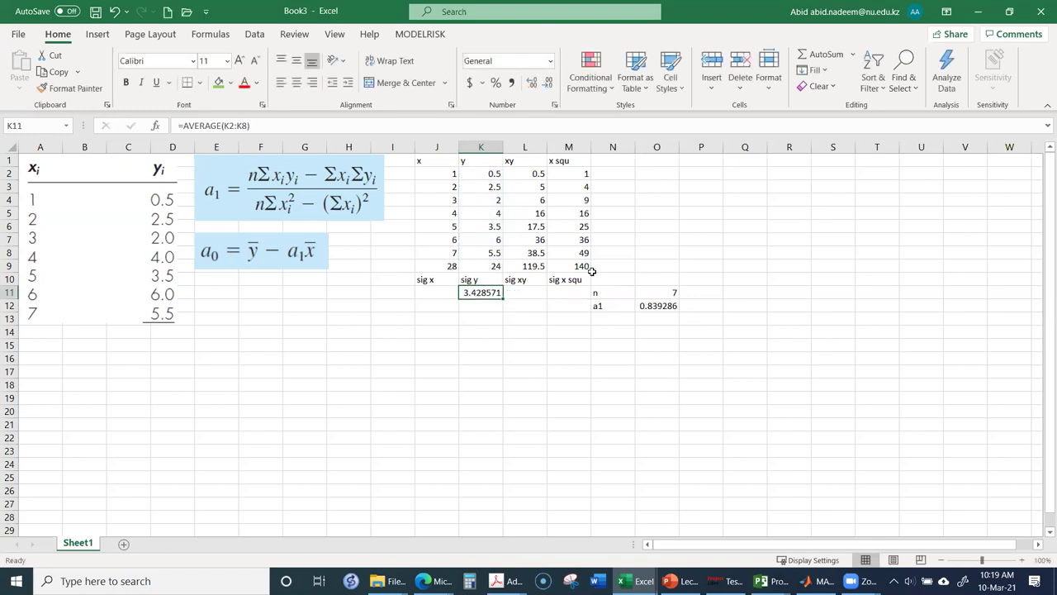
Step: Fill the totals in J9:M9 and the y average in K11 with green
left_click_drag(456, 264, 562, 262)
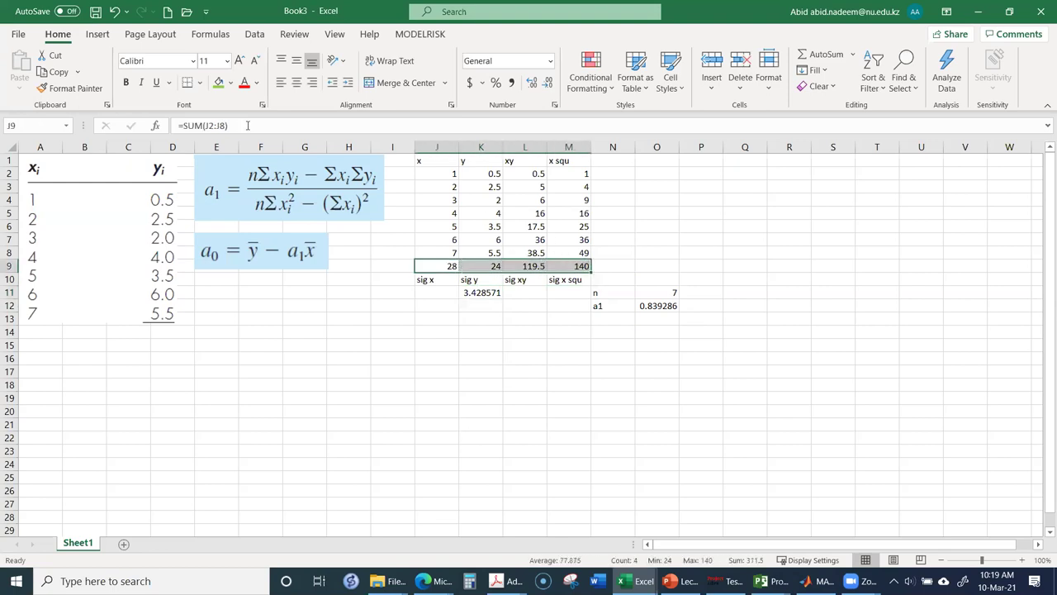
left_click(219, 83)
left_click(394, 276)
left_click(462, 317)
left_click(472, 293)
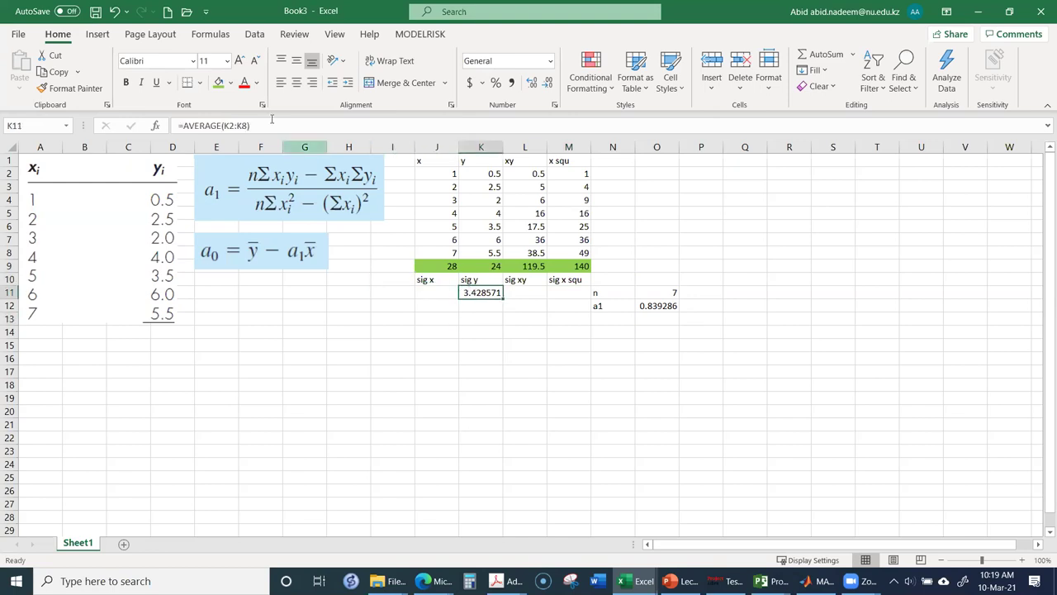
left_click(219, 83)
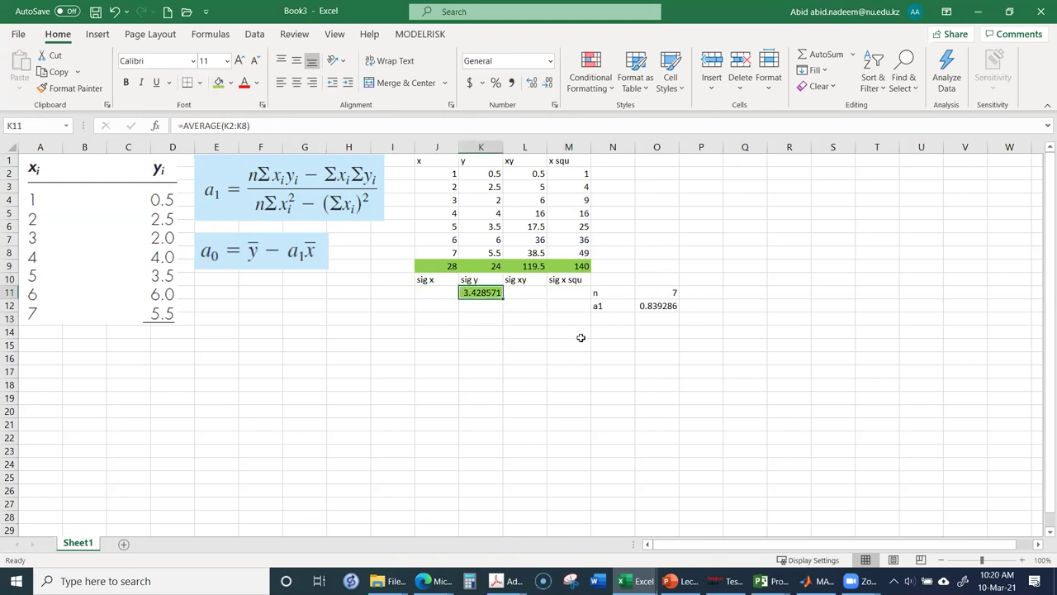
left_click(578, 334)
left_click(607, 318)
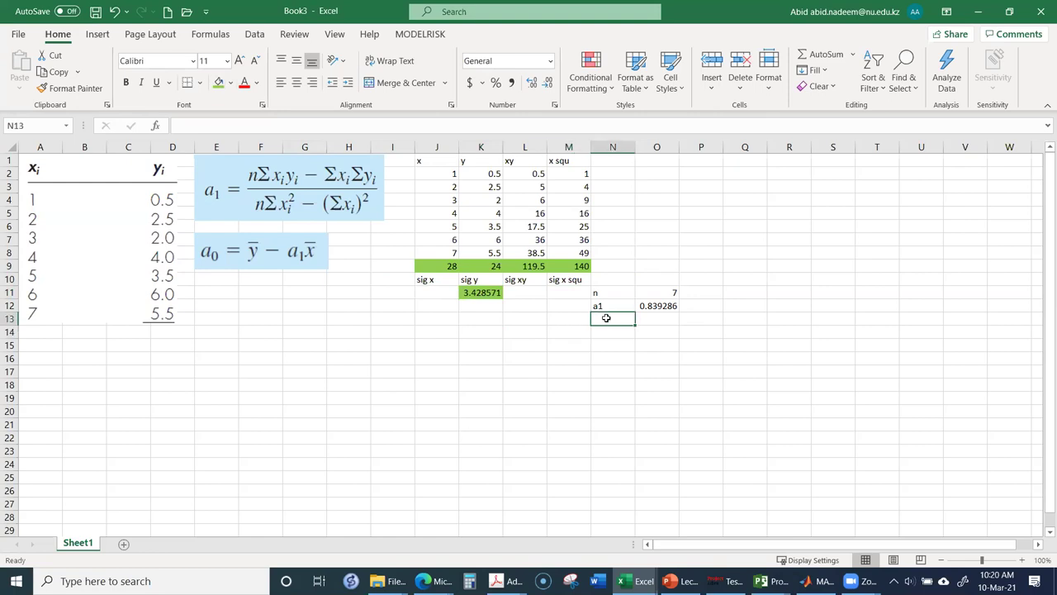
Step: Add the label a0 in N13, beneath the a1 label
type("a0")
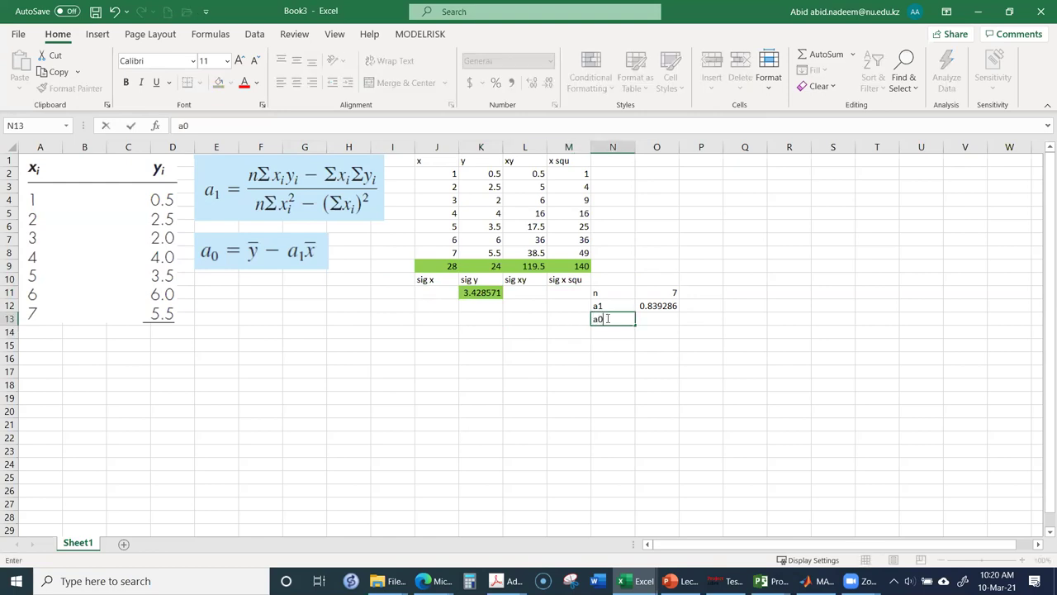
key("Return")
key("Up")
key("Right")
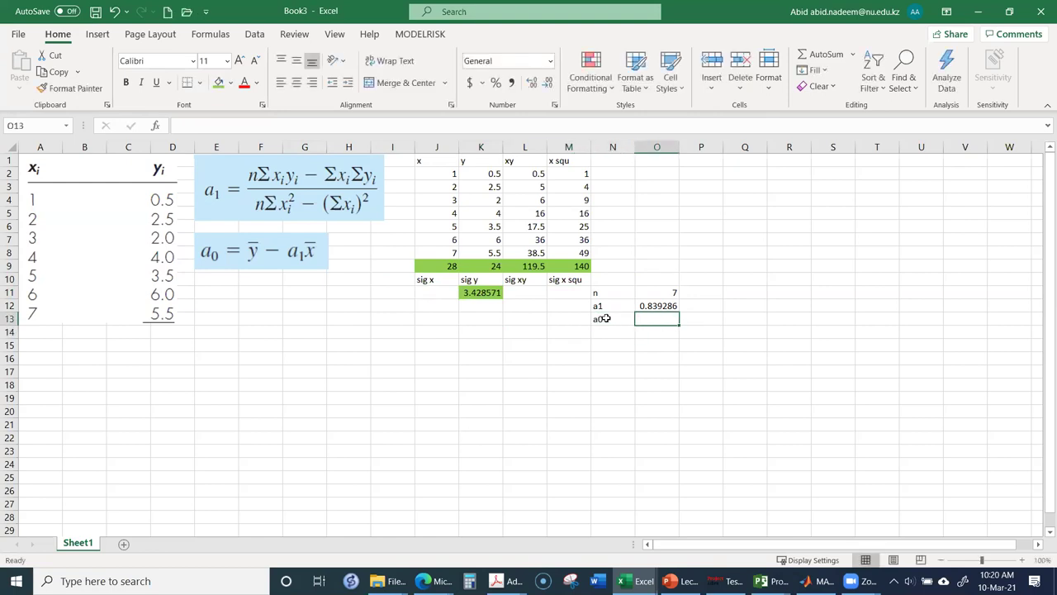
type("=")
key("Left")
key("Left")
key("Left")
key("Left")
key("Left")
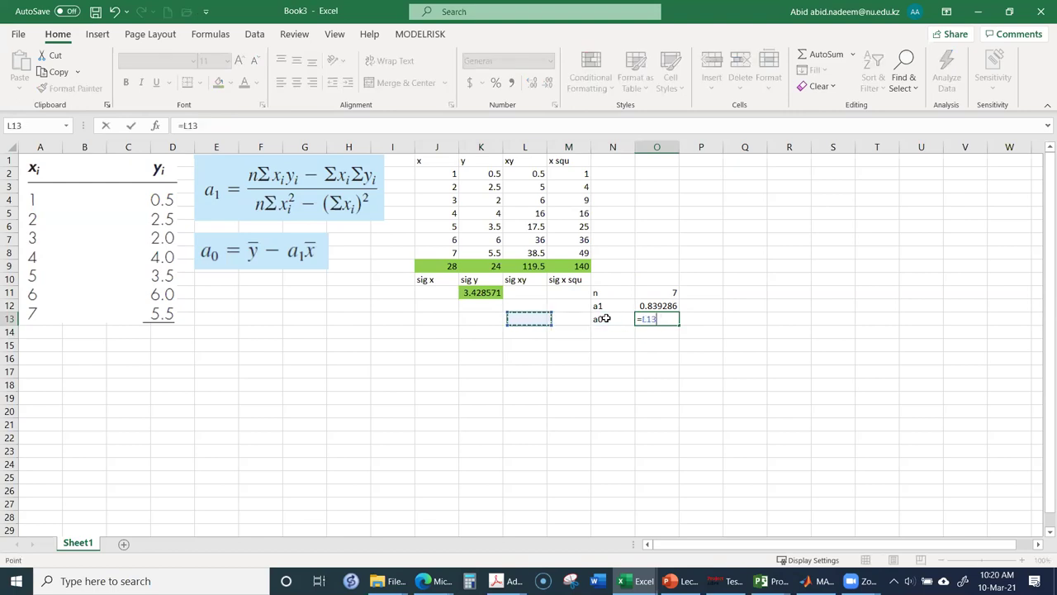
key("Escape")
key("Up")
key("Up")
key("Left")
key("Left")
key("Left")
key("Left")
key("Left")
key("Left")
key("Right")
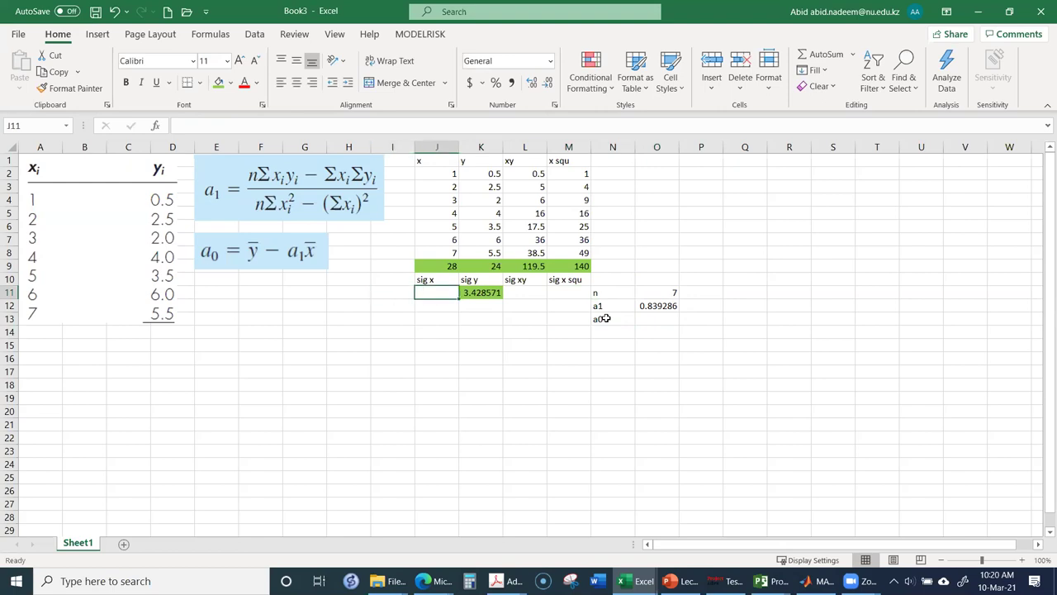
type("y")
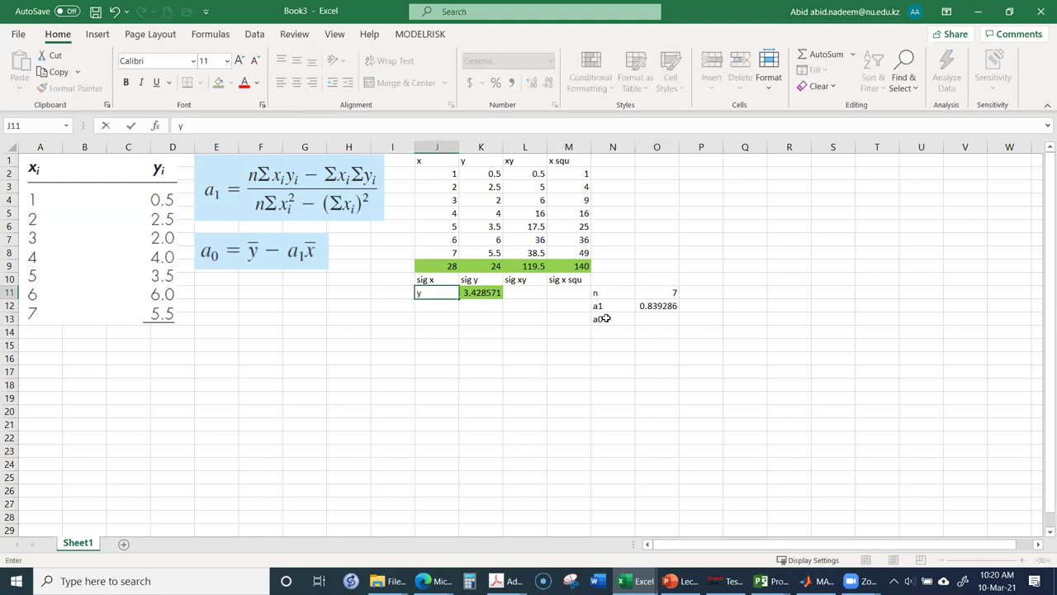
key("BackSpace")
key("Return")
Step: Label the y average with "y bar" in K12
key("Right")
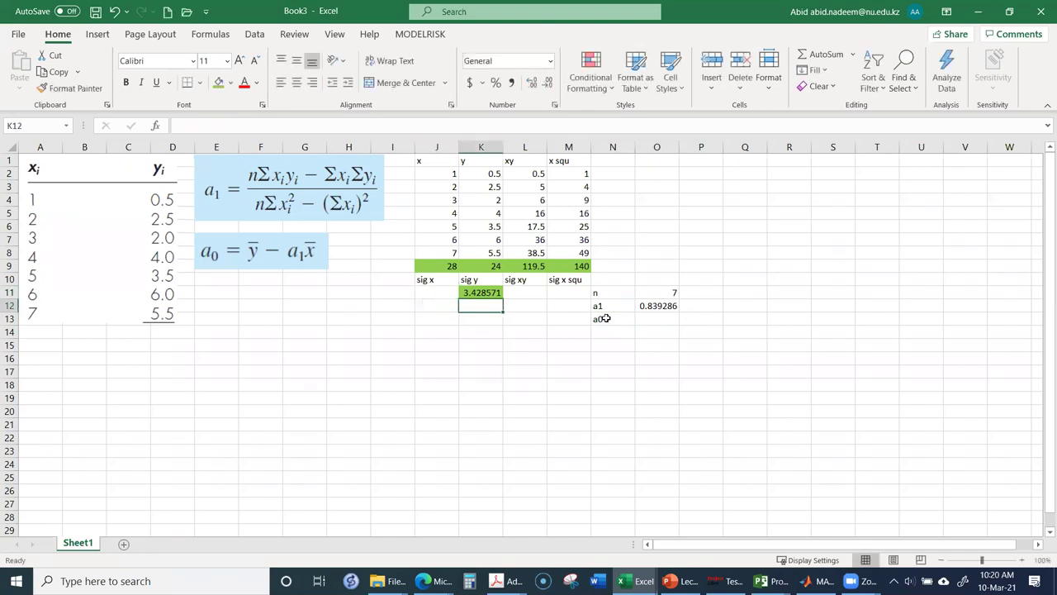
type("y bar")
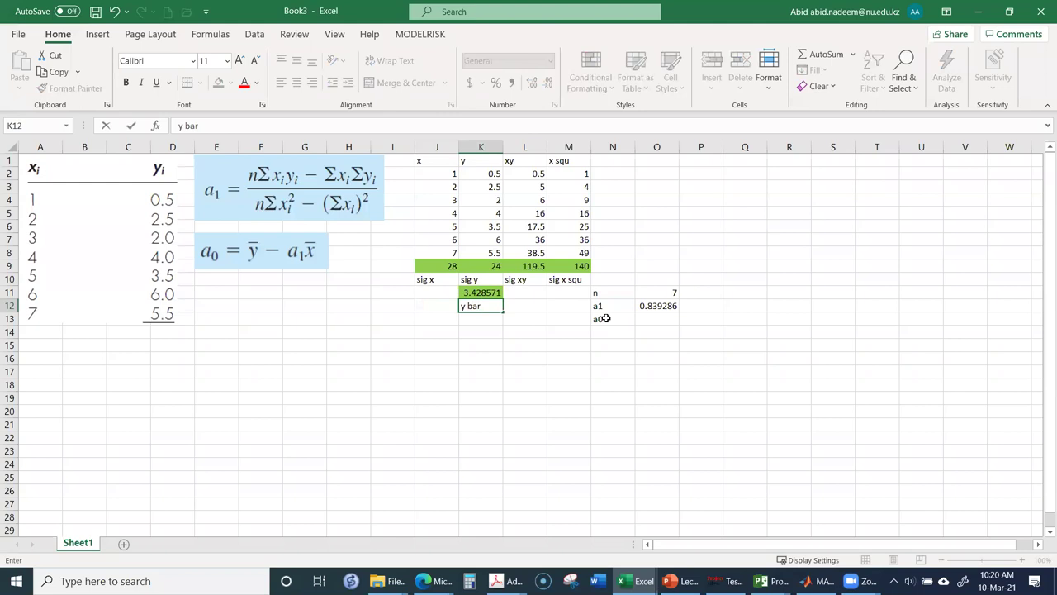
key("Return")
key("Up")
key("Up")
key("ctrl+c")
key("Left")
key("Escape")
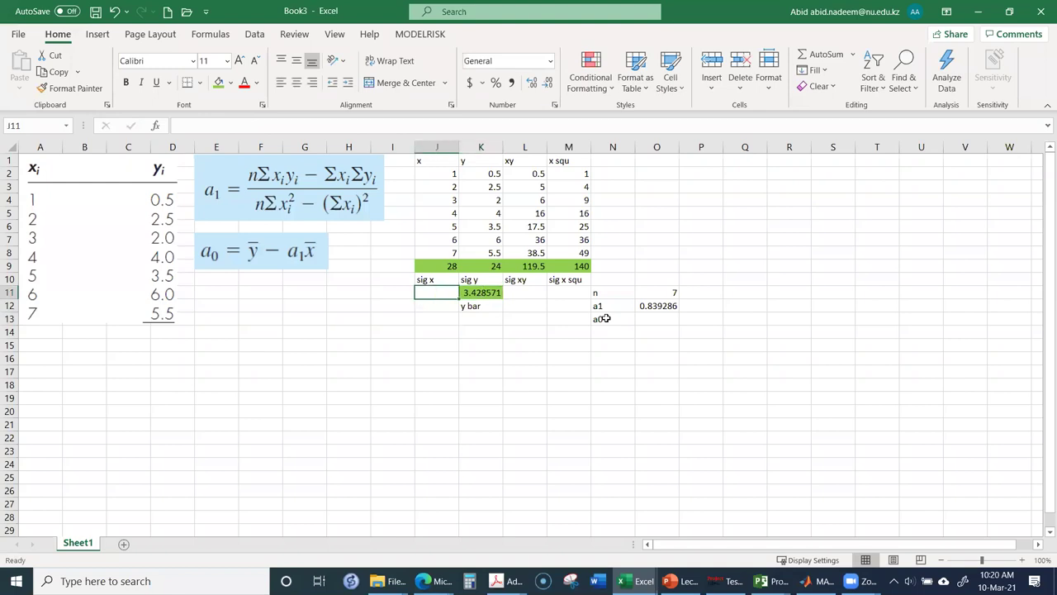
Step: Copy the average formula from K11 into J11 to calculate the mean of the x values
left_click(485, 294)
right_click(484, 294)
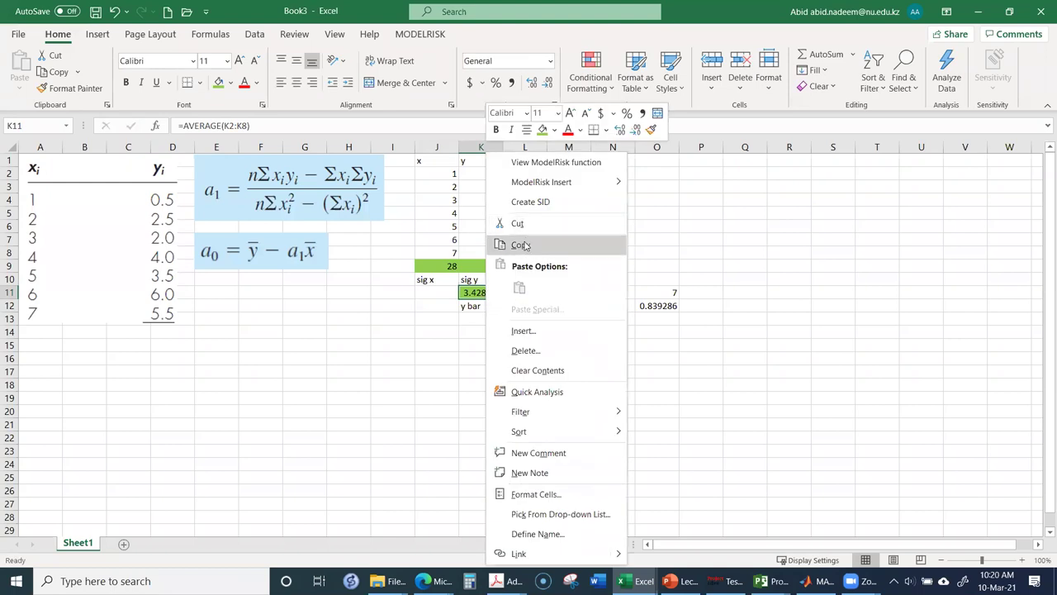
left_click(520, 246)
left_click(430, 293)
right_click(434, 298)
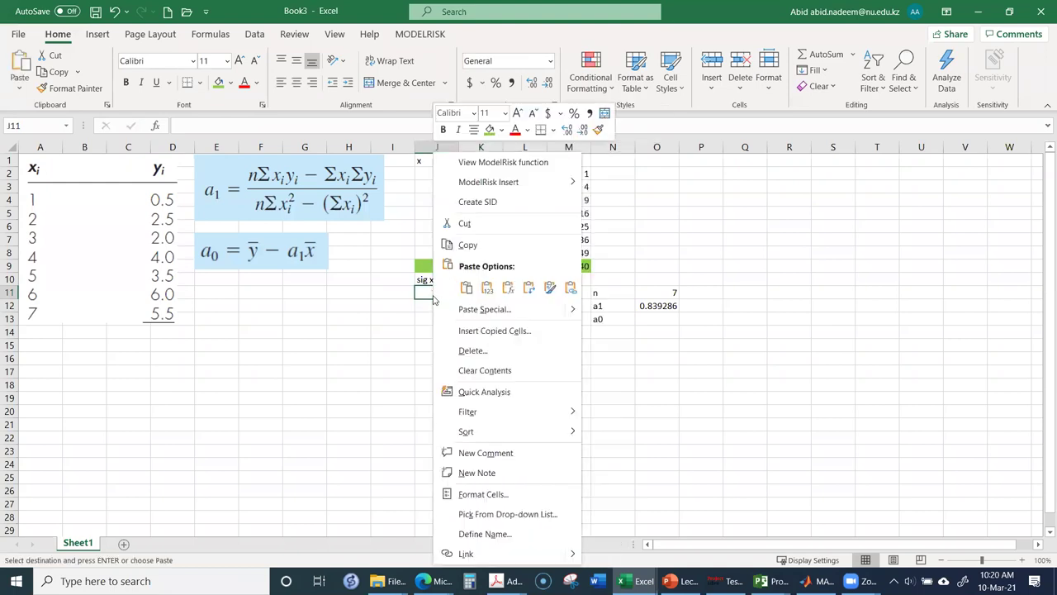
left_click(466, 286)
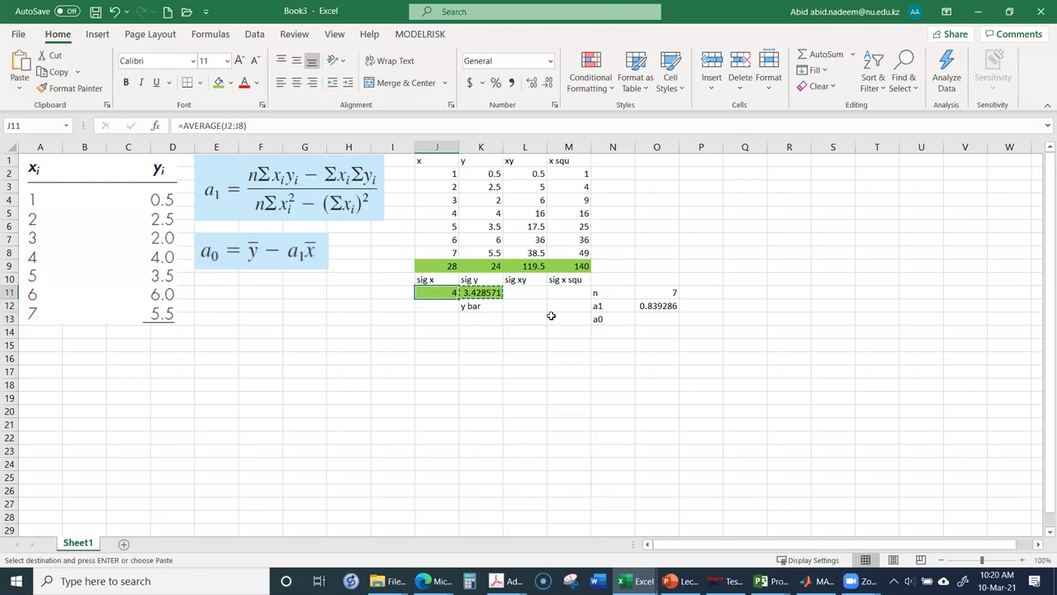
left_click(644, 318)
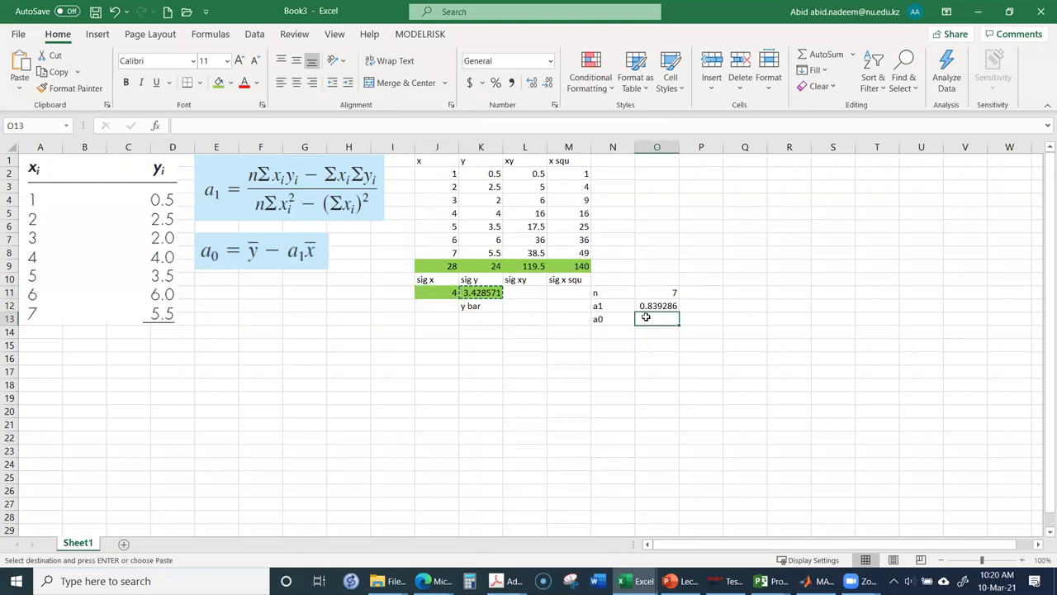
type("=")
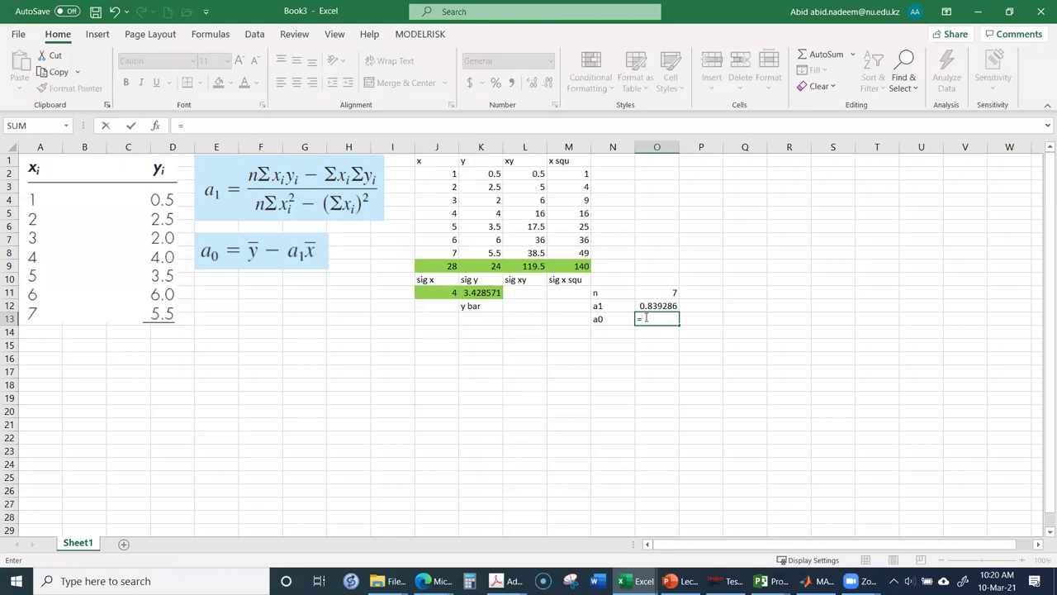
key("Escape")
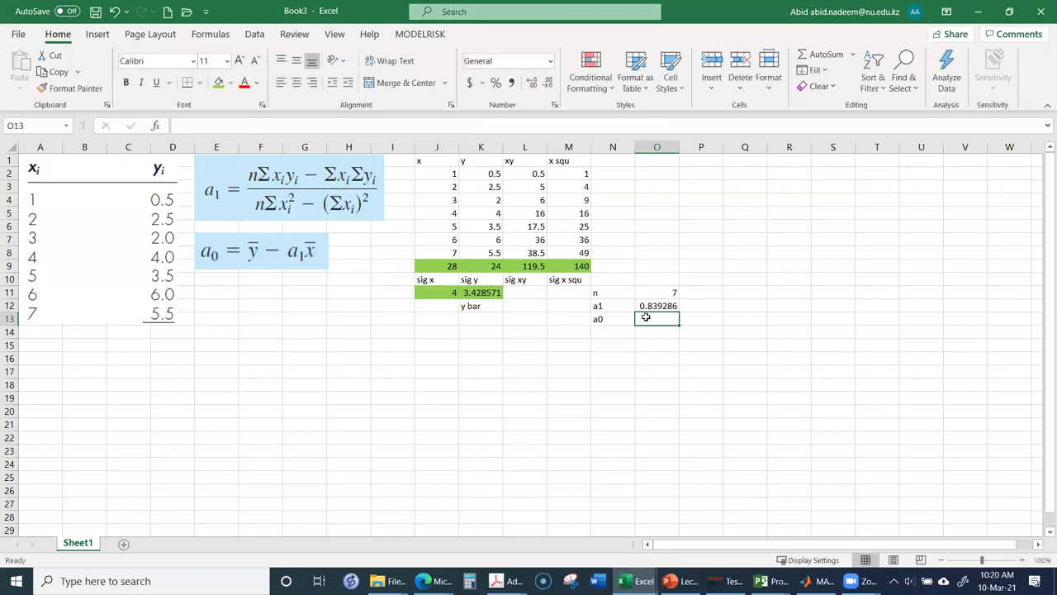
Step: Label the x average with "x bar" in J12
left_click(430, 308)
type("x b")
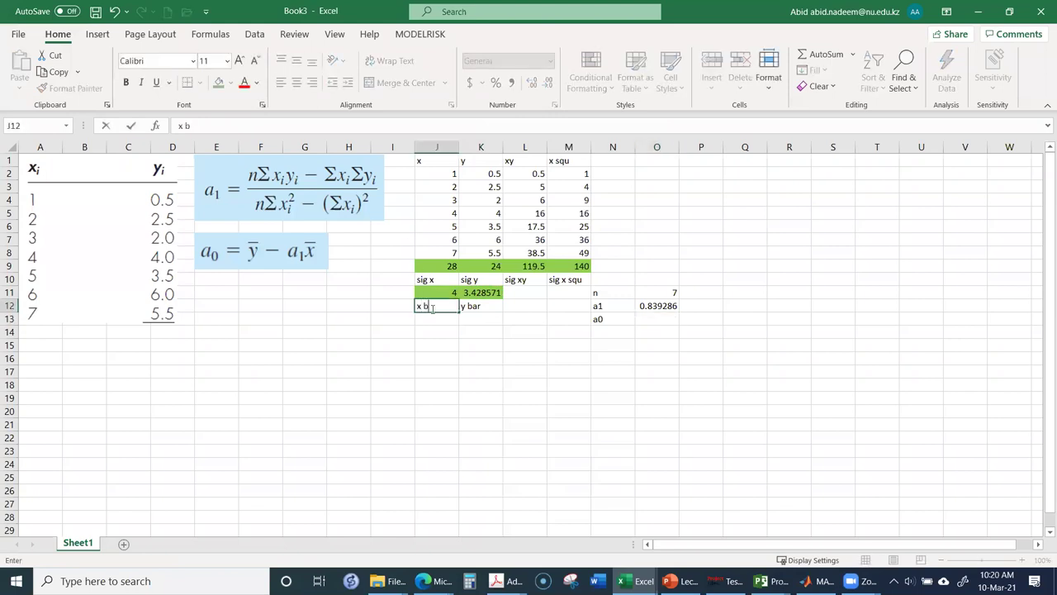
type("ar")
key("Return")
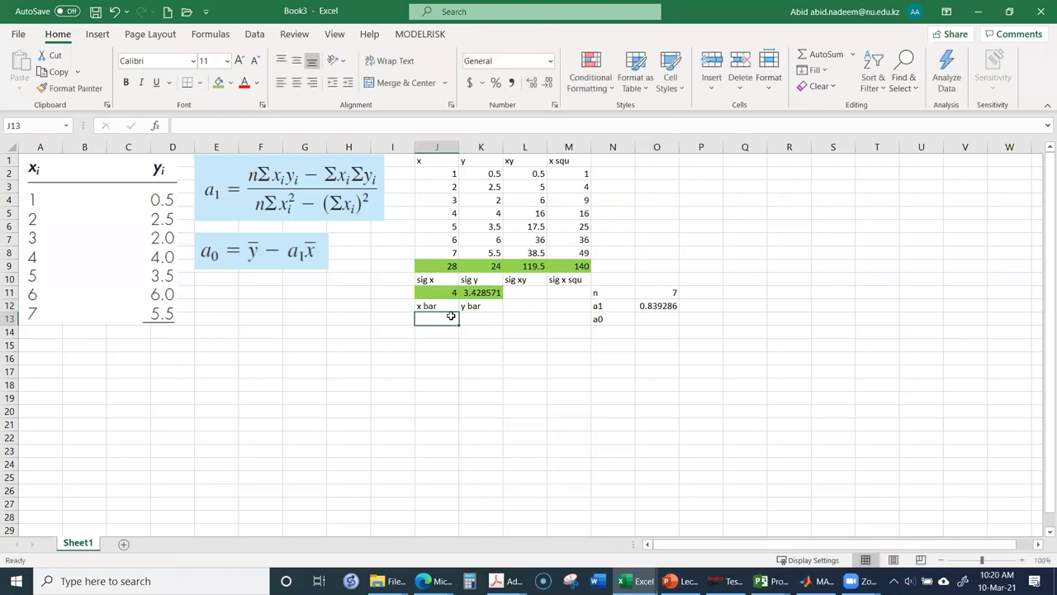
Step: Calculate a0 in O13 as y bar minus a1 times x bar with =K11-O12*J11
left_click(657, 317)
type("=")
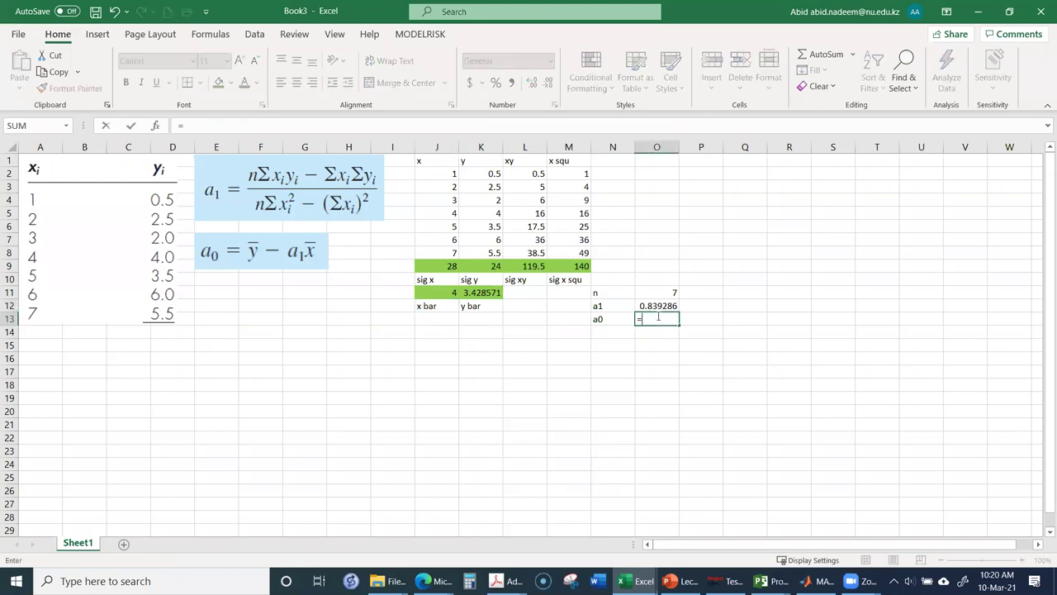
key("Left")
key("Left")
key("Left")
key("Left")
key("Up")
key("Up")
type("-")
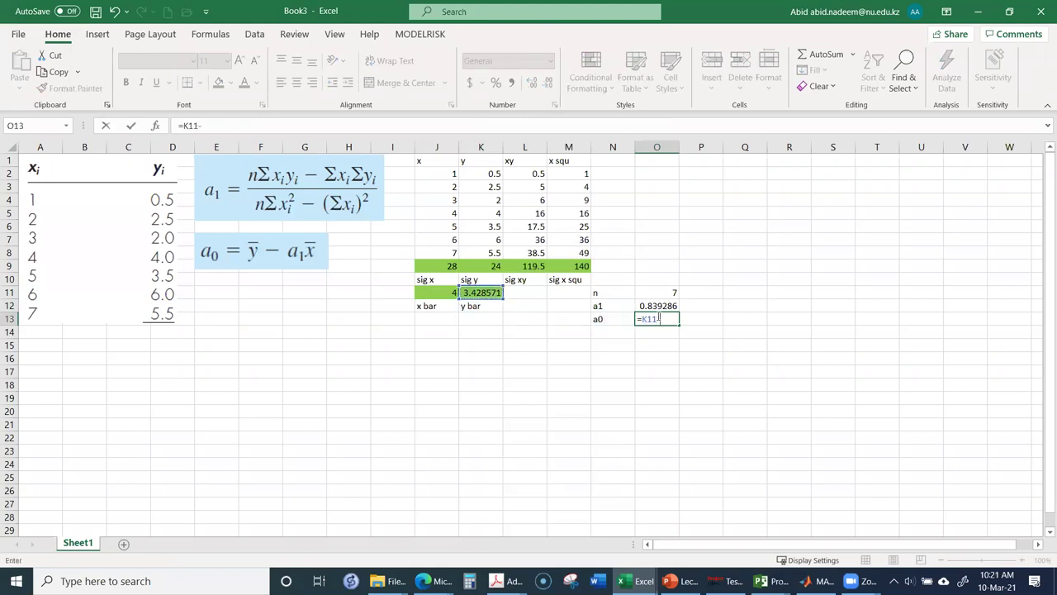
key("Up")
type("*")
key("Up")
key("Left")
key("Left")
key("Left")
key("Left")
key("Left")
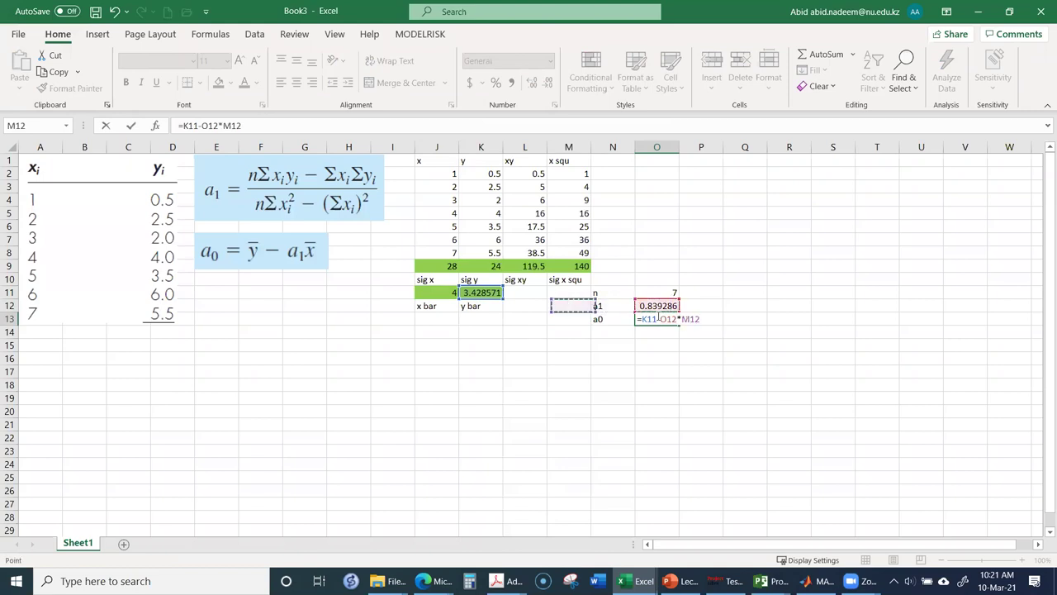
key("Right")
key("Left")
key("Up")
key("Return")
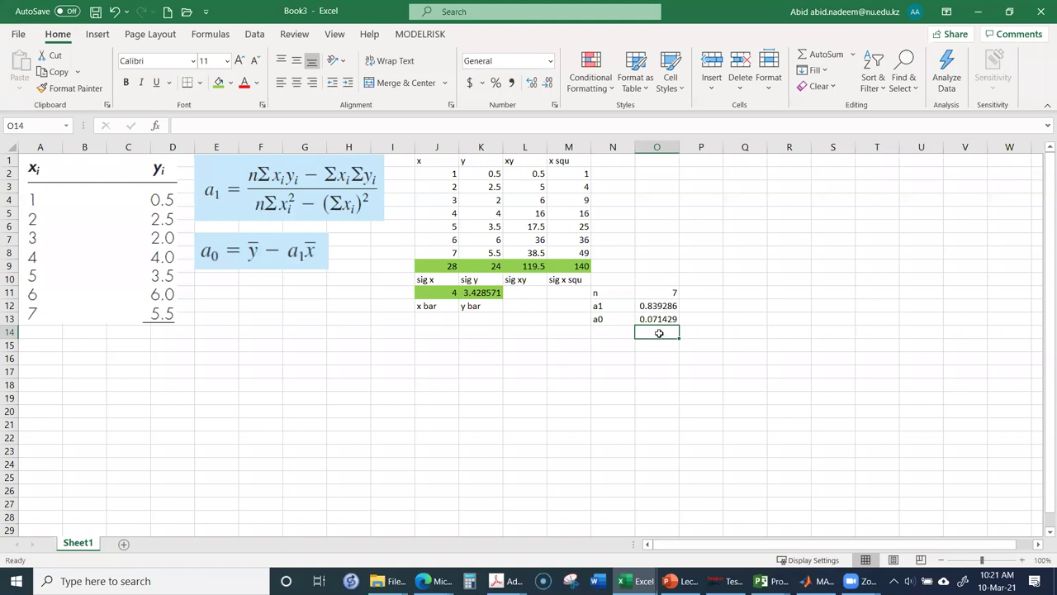
Step: Switch to the PowerPoint lecture slides, compare the coefficients with the Example 17.1 solution, and return to the Excel workbook
left_click(677, 580)
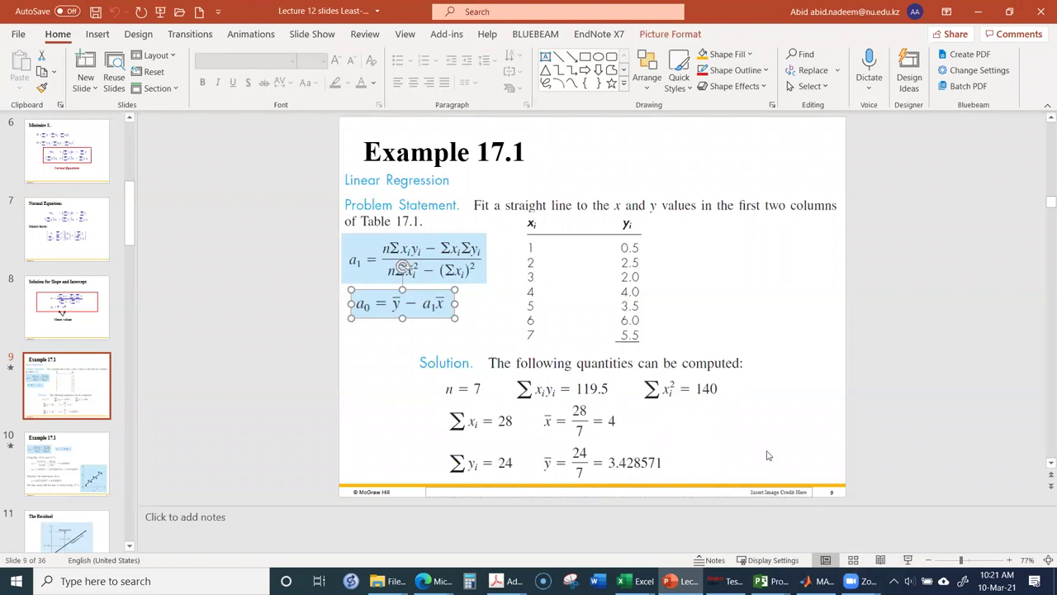
scroll(768, 454, "down", 1)
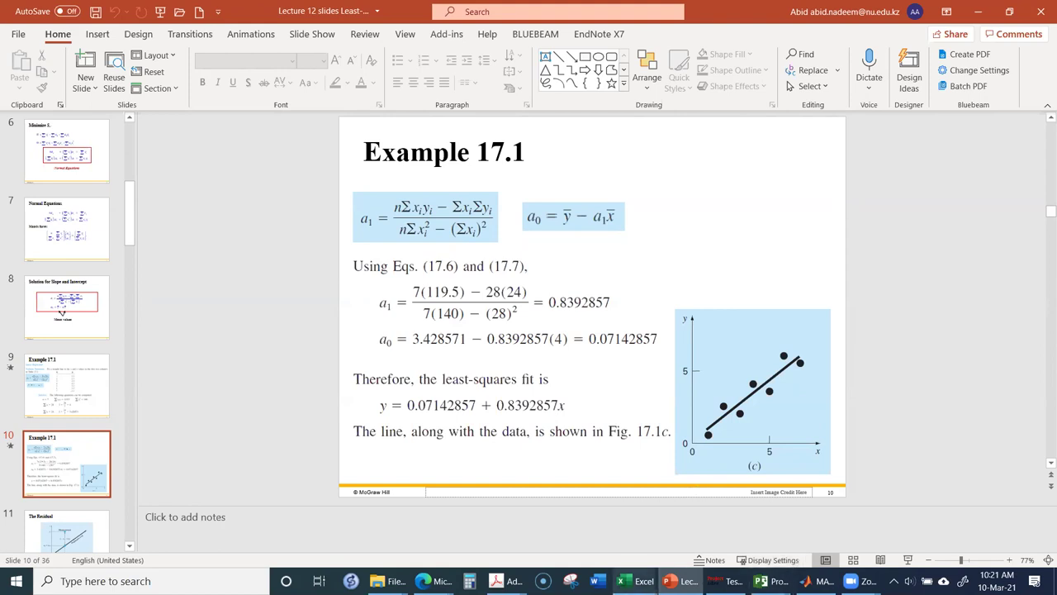
mouse_move(631, 580)
left_click(880, 500)
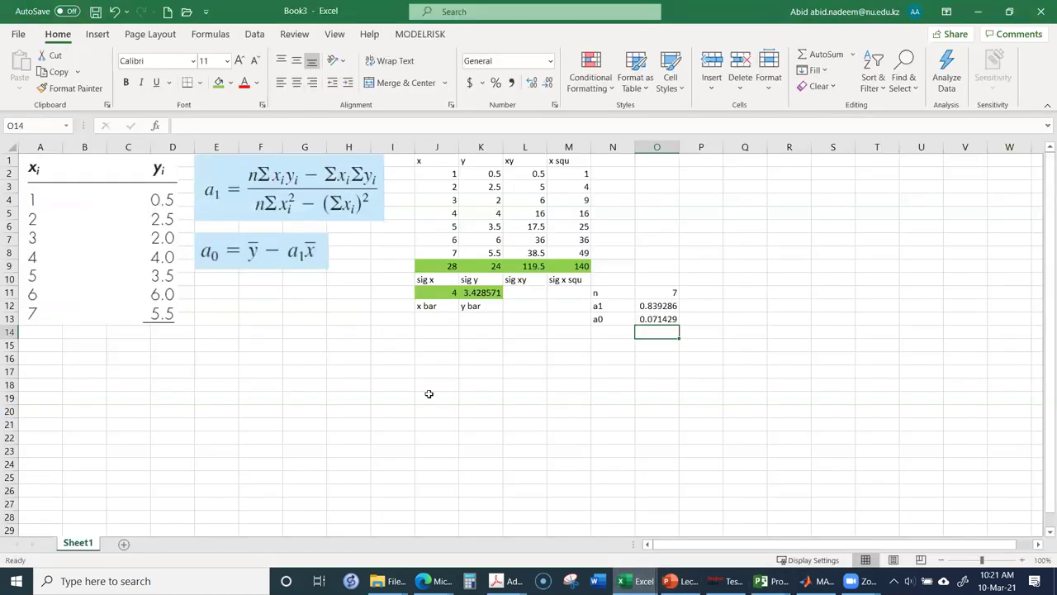
Step: Insert a markers-only scatter chart of the x and y data in J1:K8 and place it below the equation images
left_click_drag(425, 161, 495, 250)
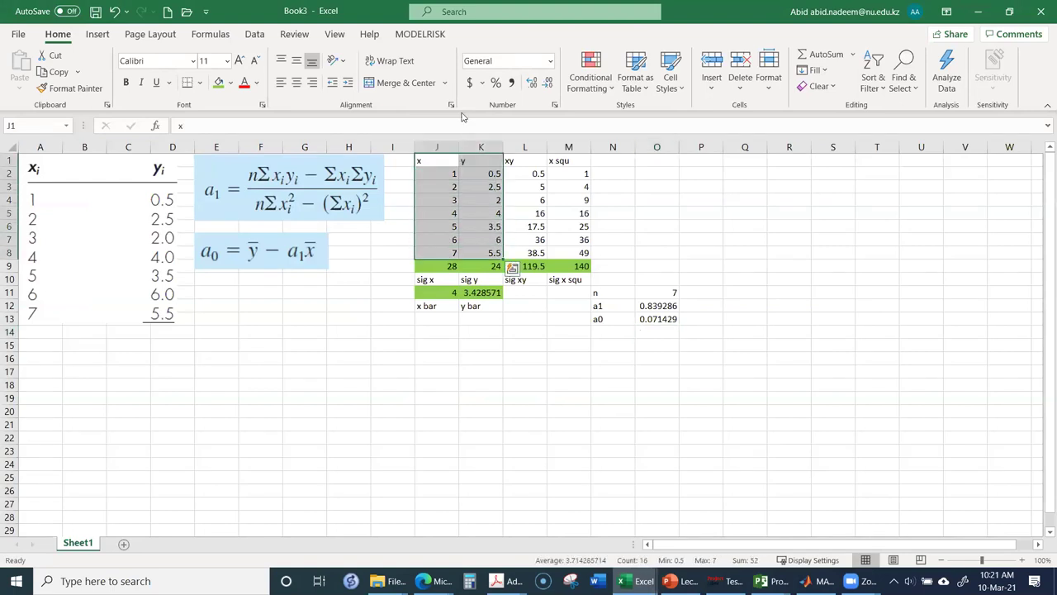
left_click(97, 34)
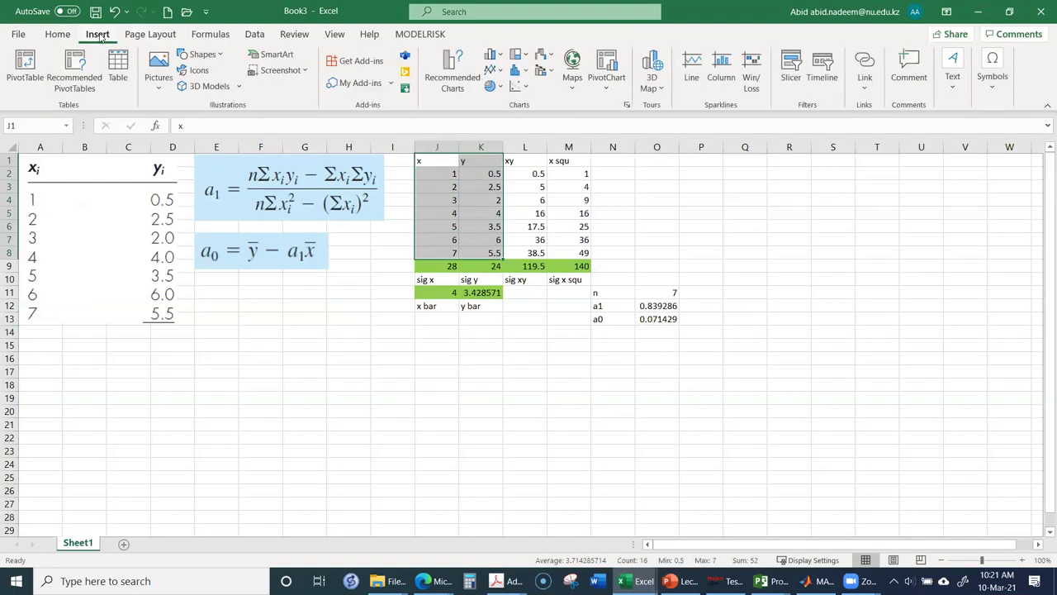
left_click(518, 85)
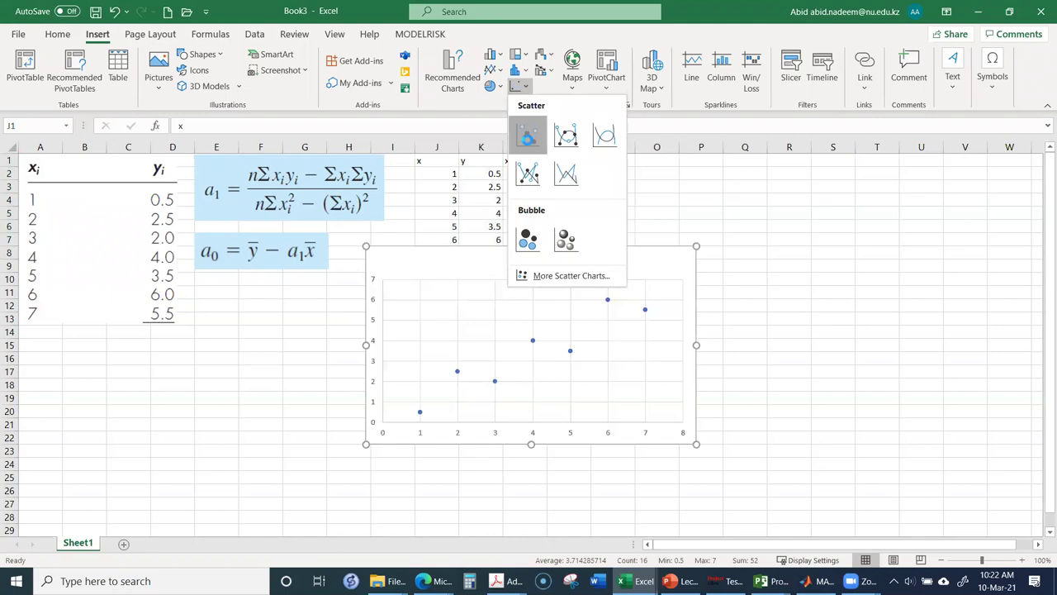
left_click(529, 137)
left_click_drag(714, 292, 331, 294)
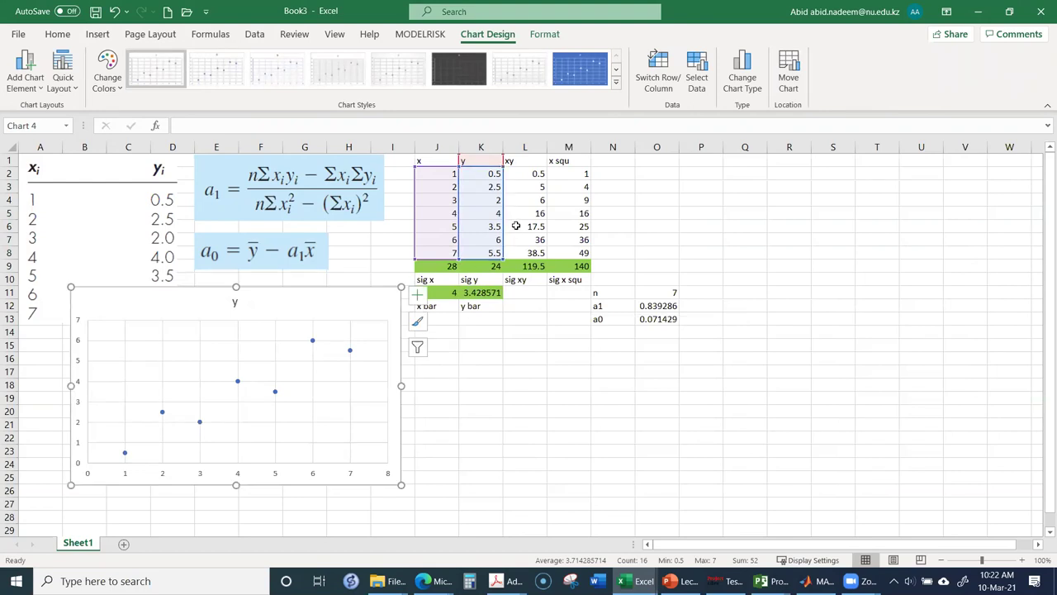
Step: Add the column header "y predicted" in N1
left_click(615, 162)
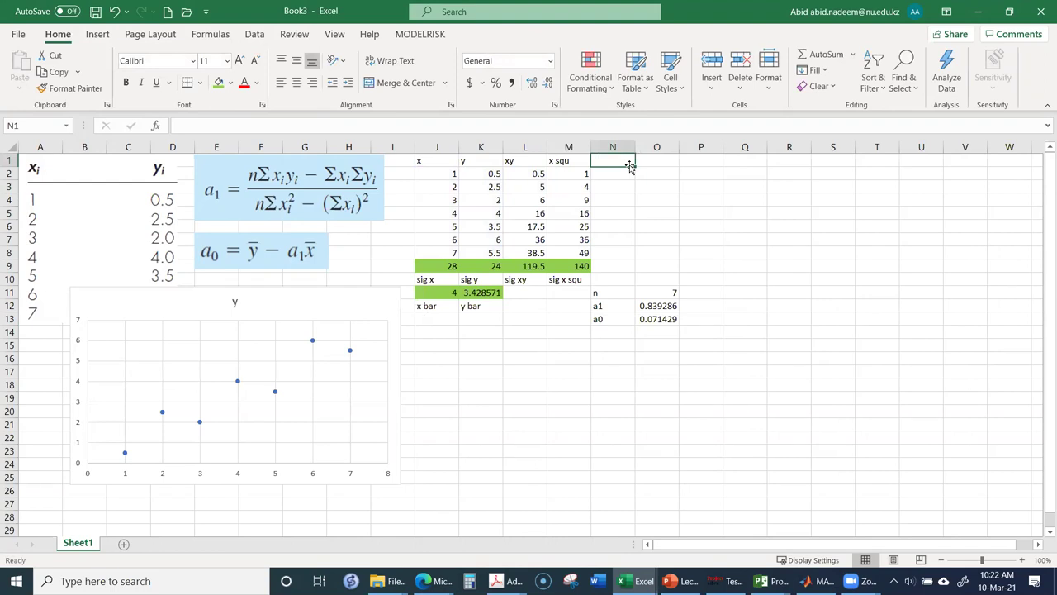
type("y predicted")
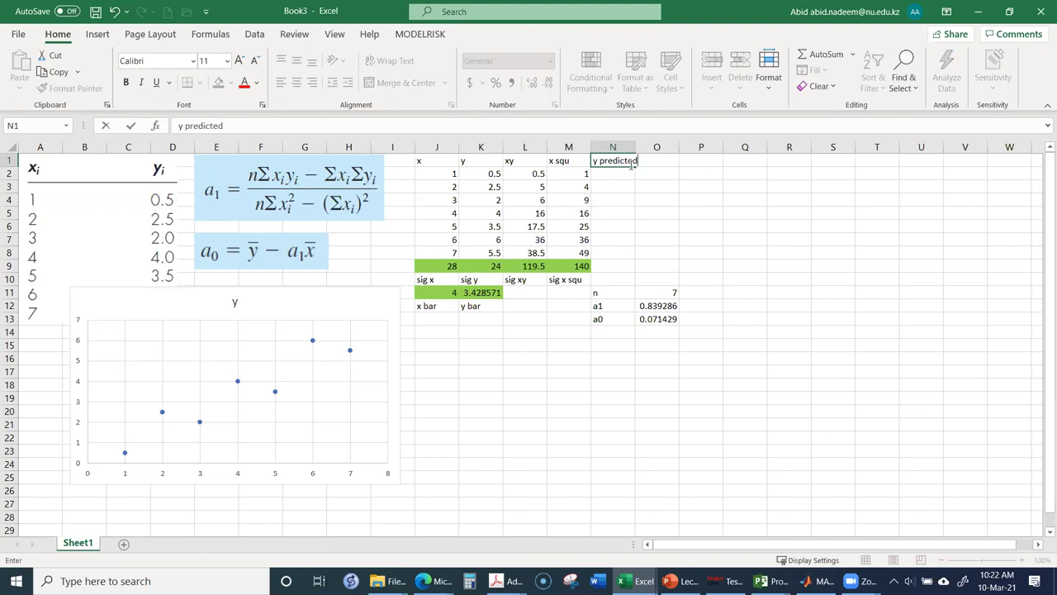
key("Return")
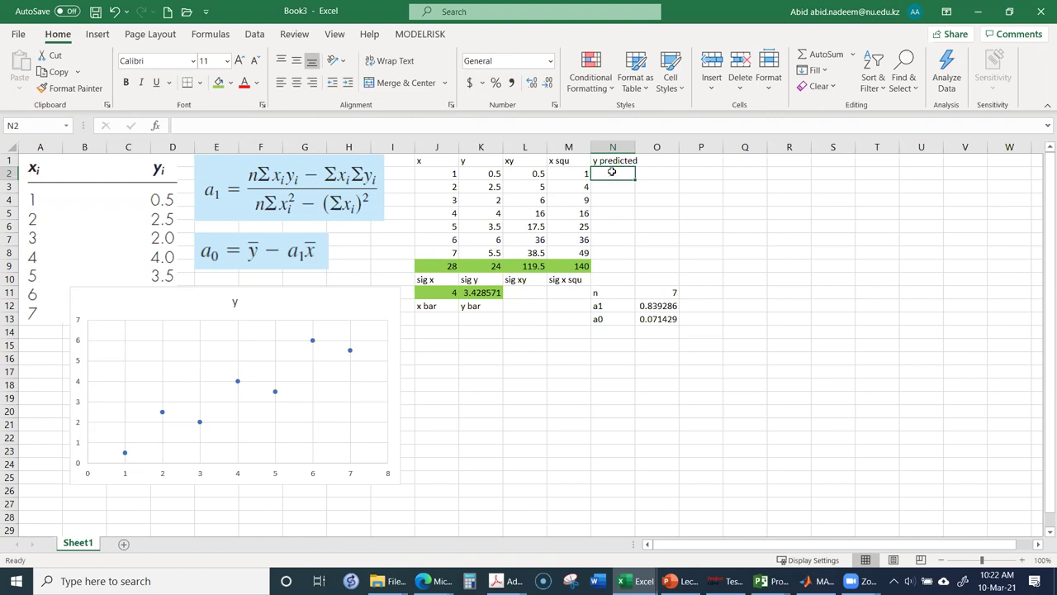
Step: Calculate the first predicted y value in N2 with =$O$13+$O$12*J2, using absolute references for a0 and a1
type("=")
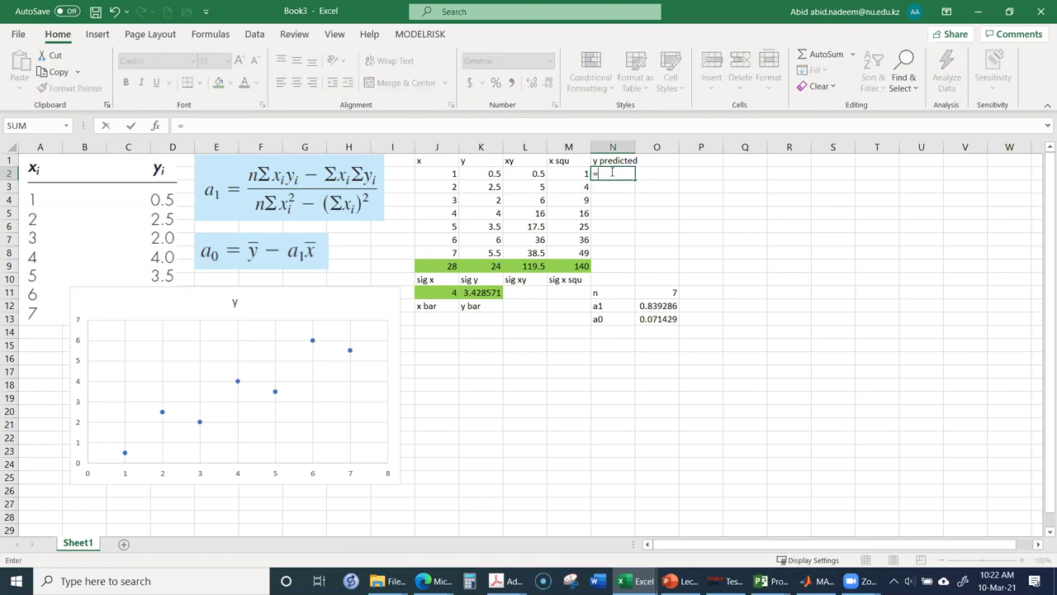
left_click(655, 319)
type("+")
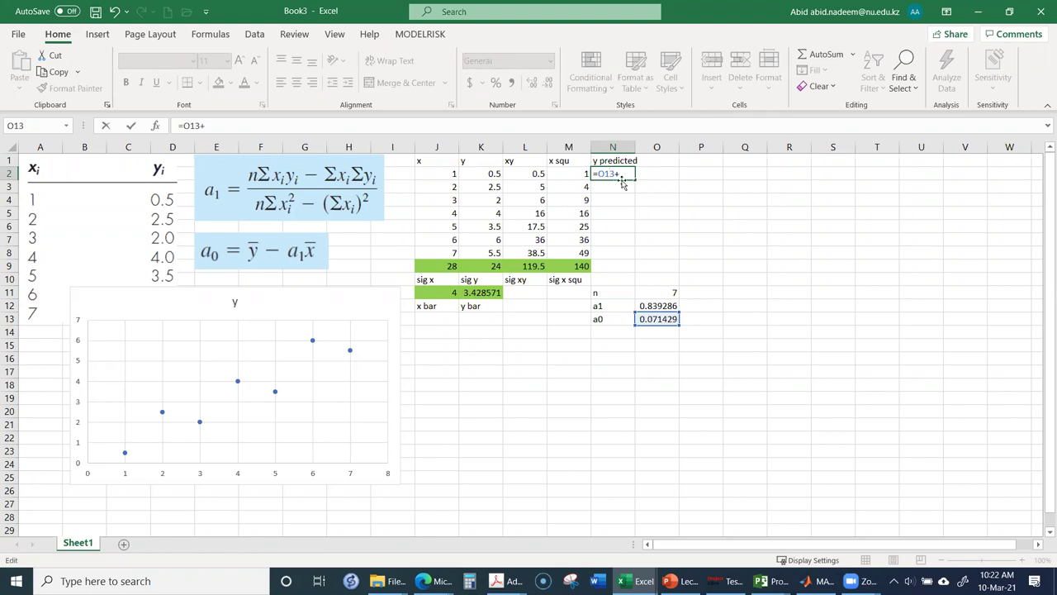
key("F4")
left_click(633, 173)
left_click(652, 304)
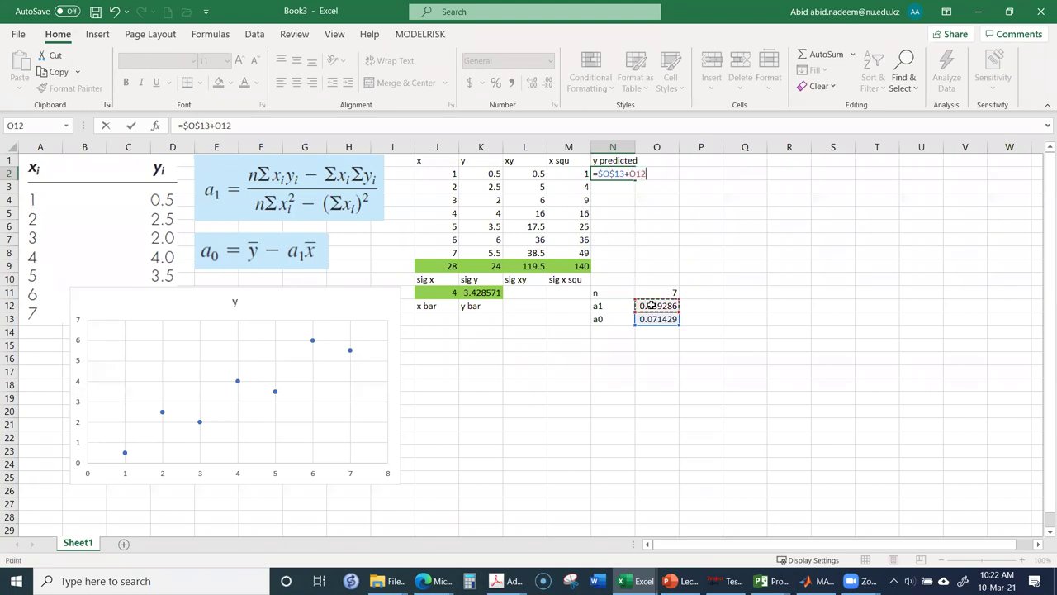
key("F4")
type("*")
key("Left")
key("Left")
key("Left")
key("Left")
key("Return")
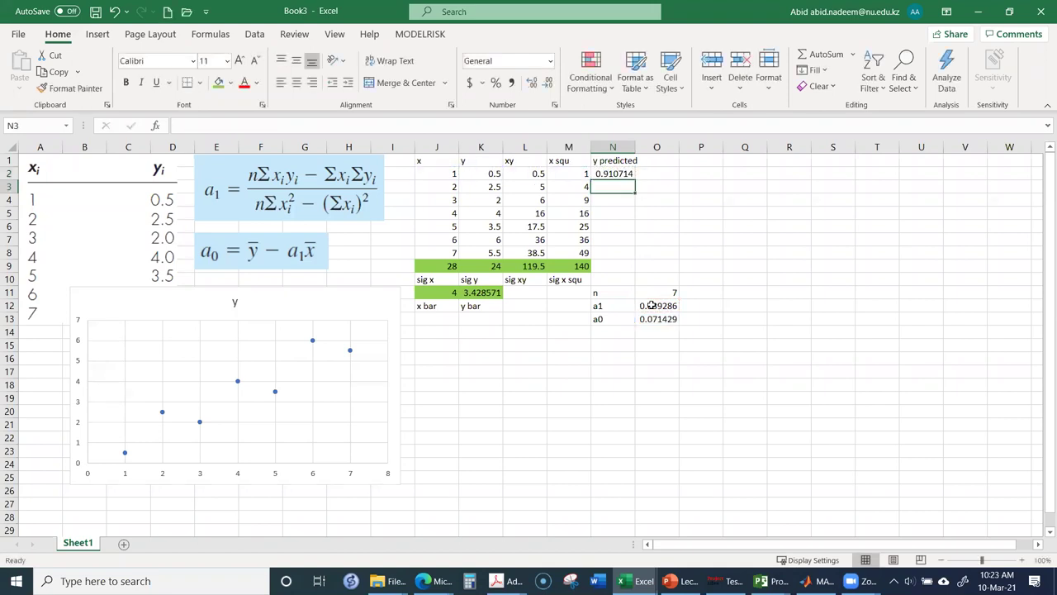
left_click(616, 174)
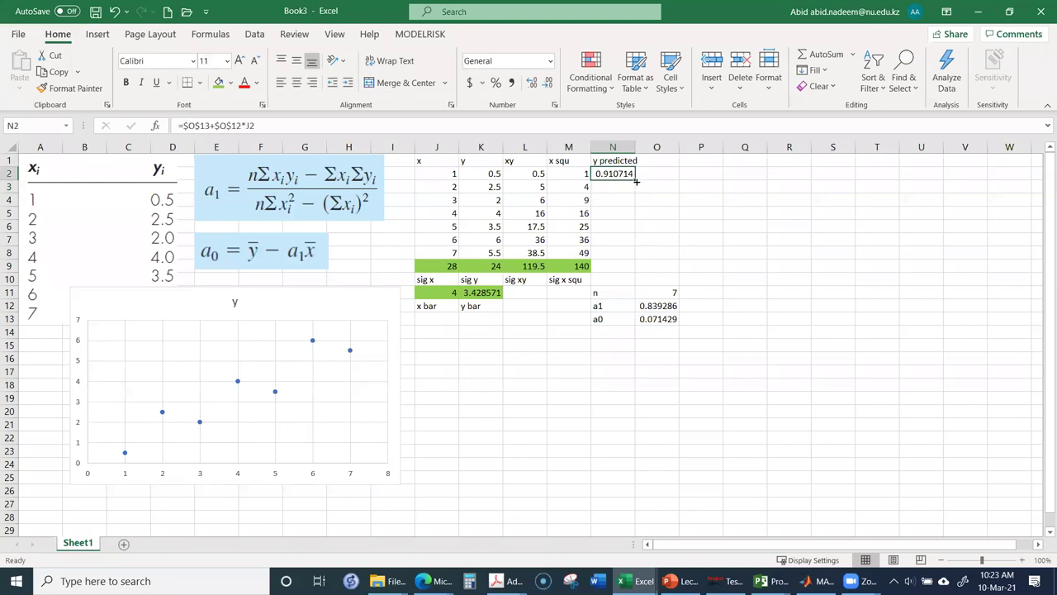
Step: Fill the predicted y formula from N2 down through N8
left_click_drag(635, 180, 636, 259)
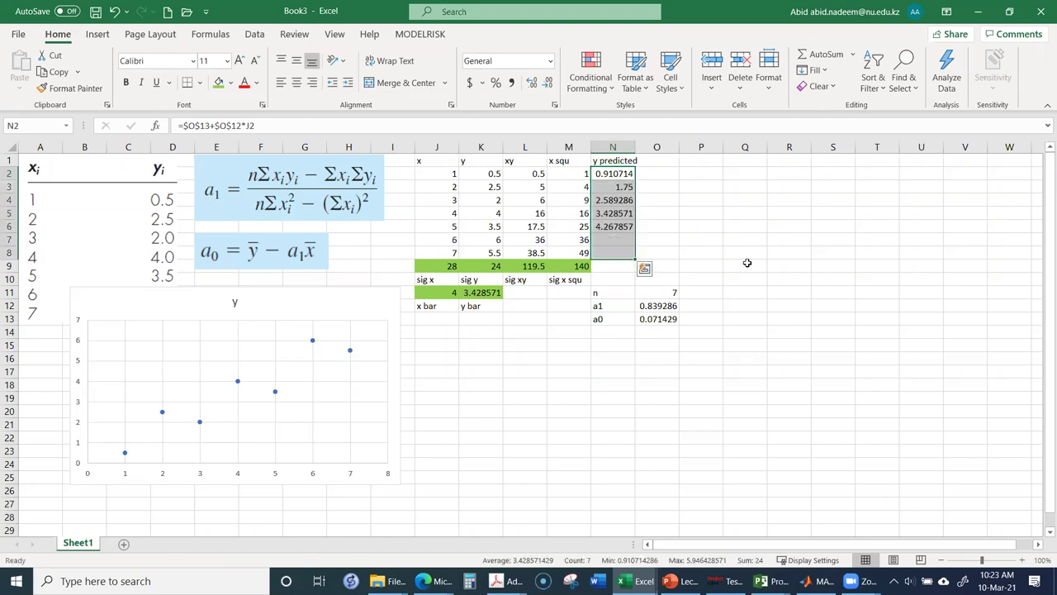
Step: Open the formatting options for the scatter chart's plot area
left_click(223, 403)
right_click(222, 401)
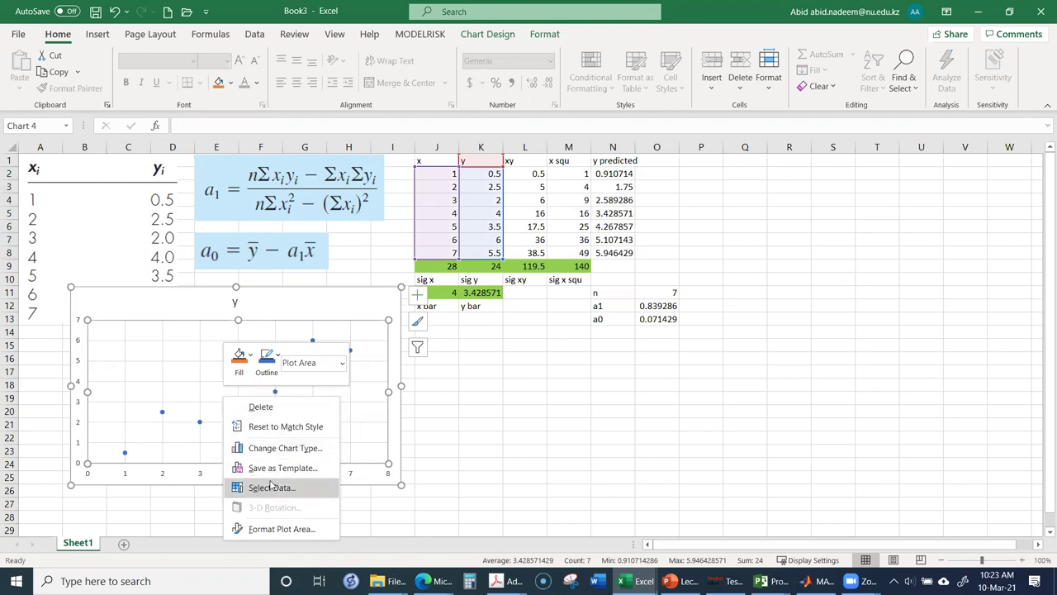
left_click(275, 529)
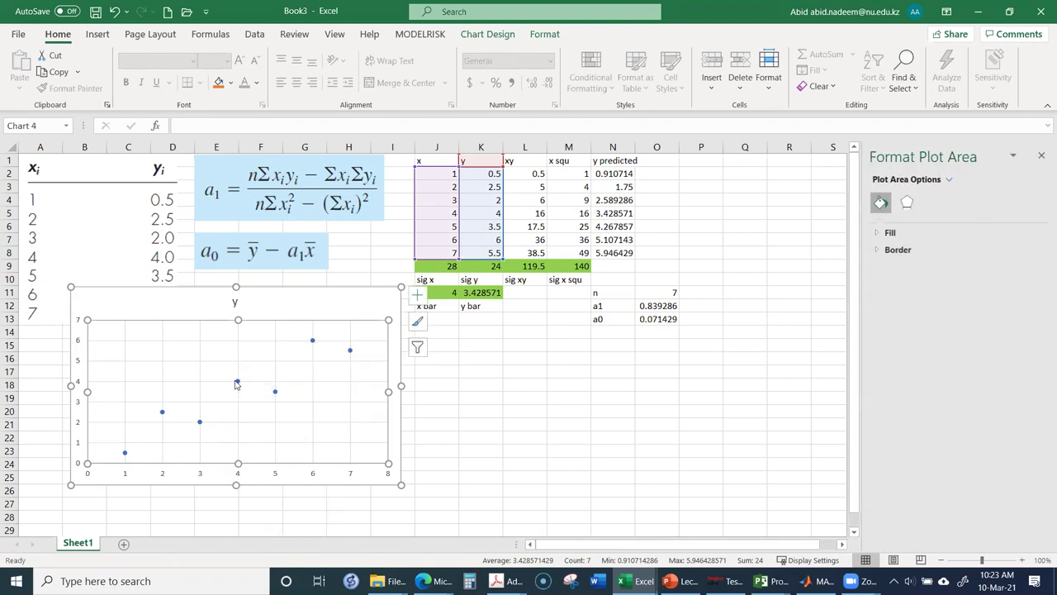
Step: Add a second series to the scatter chart's data source, using J2:J8 as its X values
mouse_move(237, 382)
left_click(199, 427)
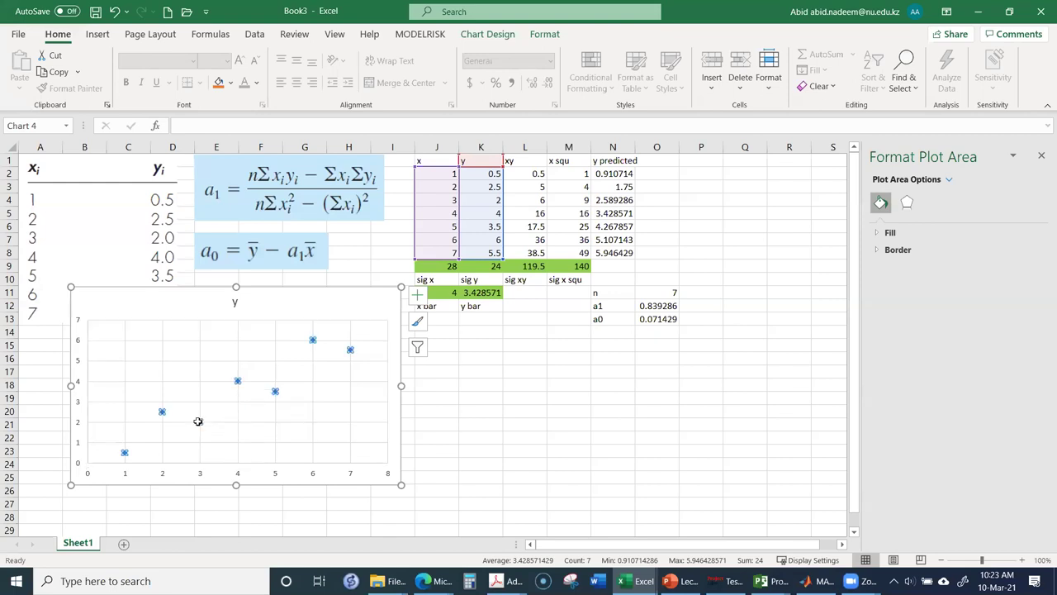
right_click(199, 427)
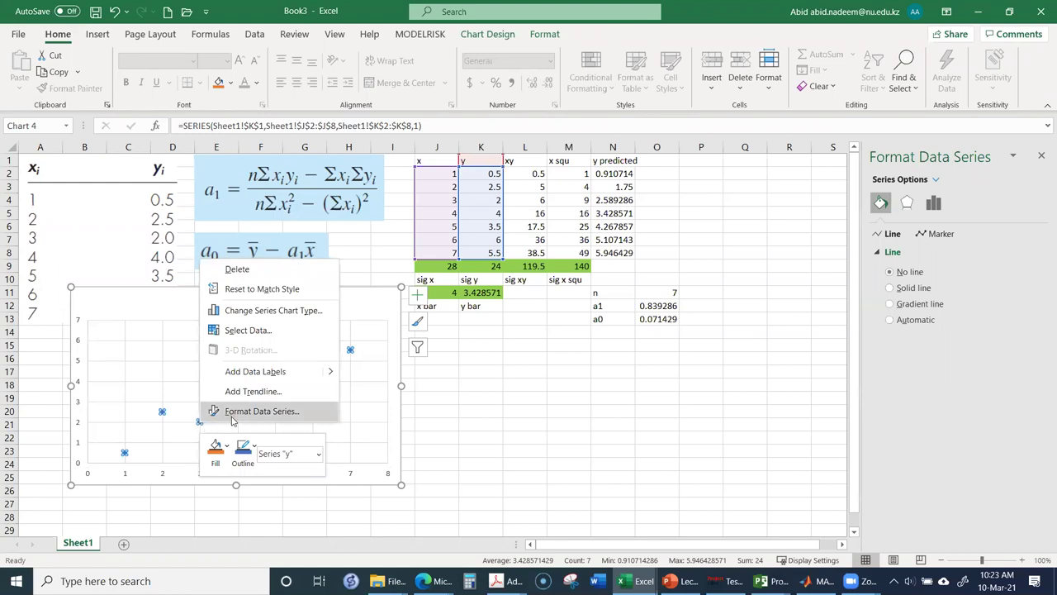
left_click(248, 330)
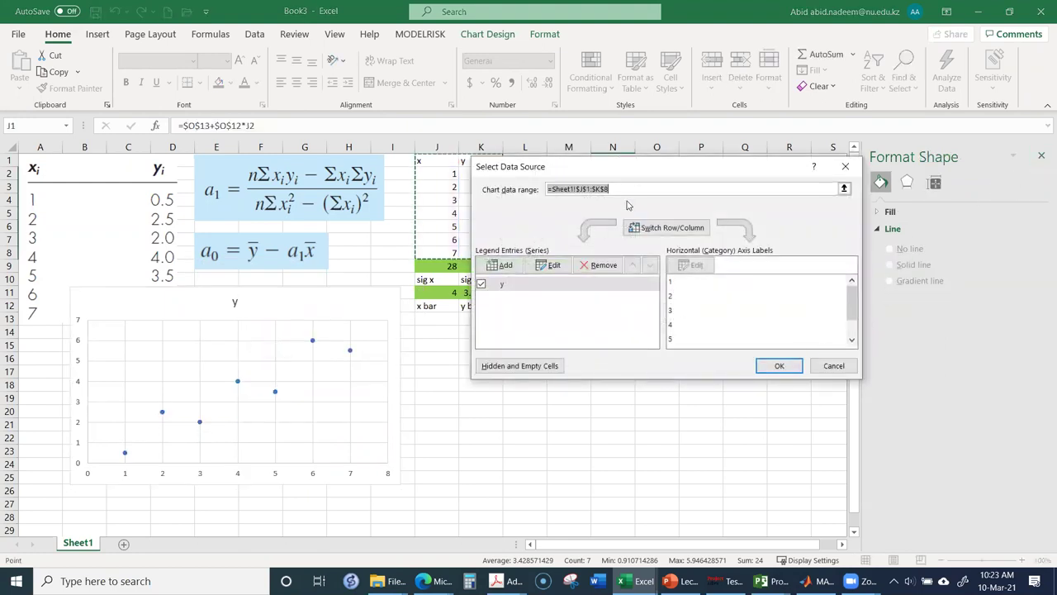
left_click_drag(648, 171, 616, 278)
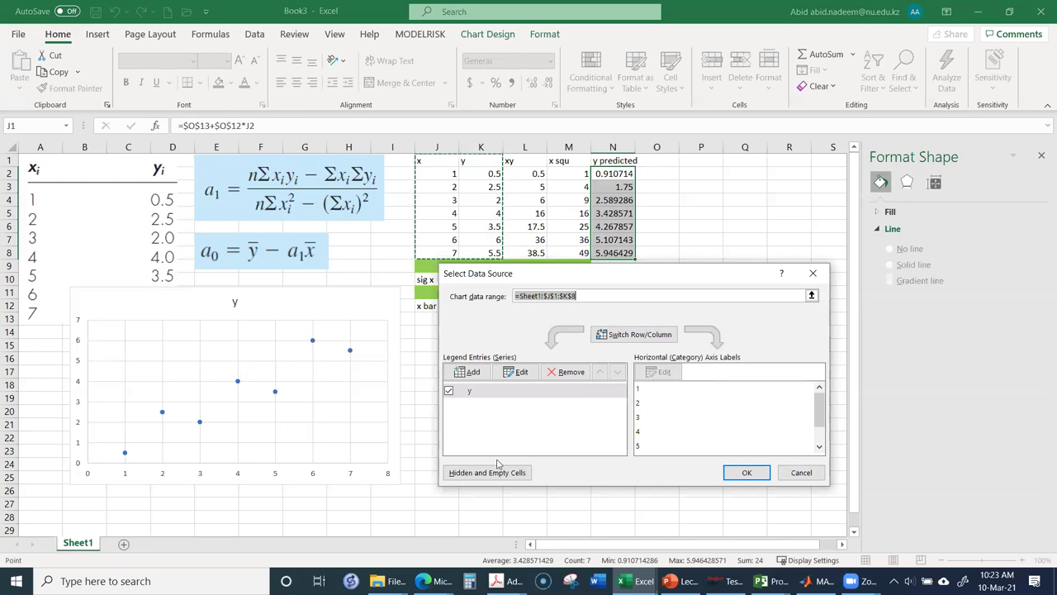
left_click(472, 373)
left_click(622, 273)
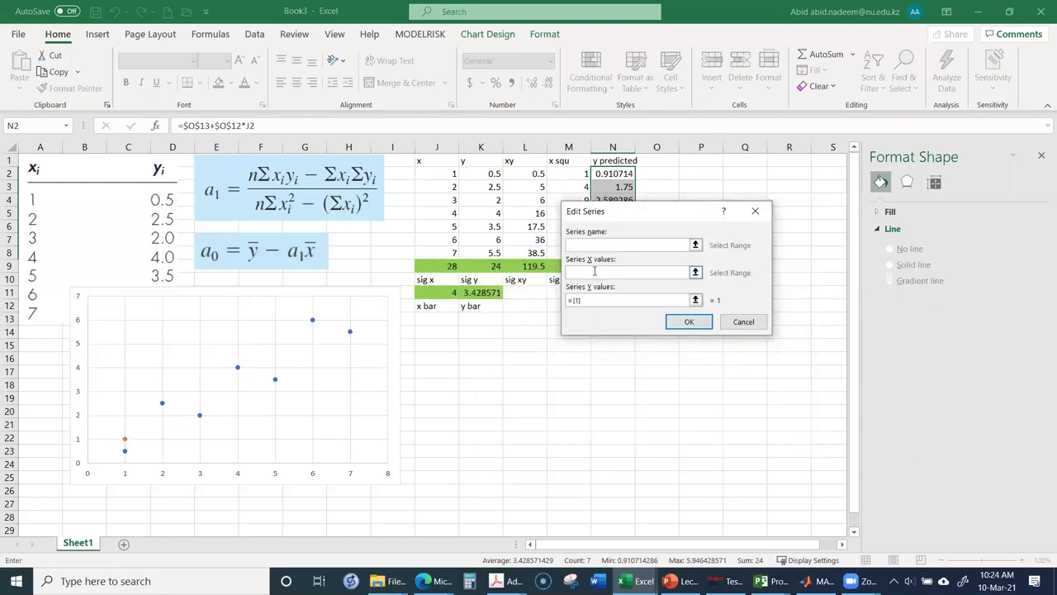
left_click_drag(431, 172, 448, 254)
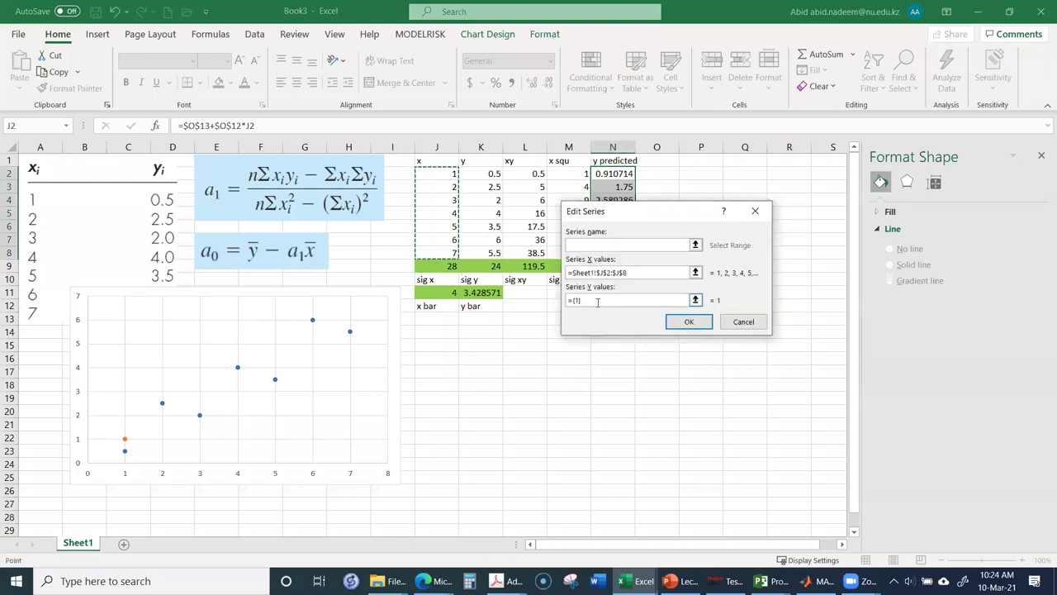
Step: Try to set the new series' Y values to the predicted values in N2:N8
left_click(588, 303)
left_click_drag(615, 180, 611, 252)
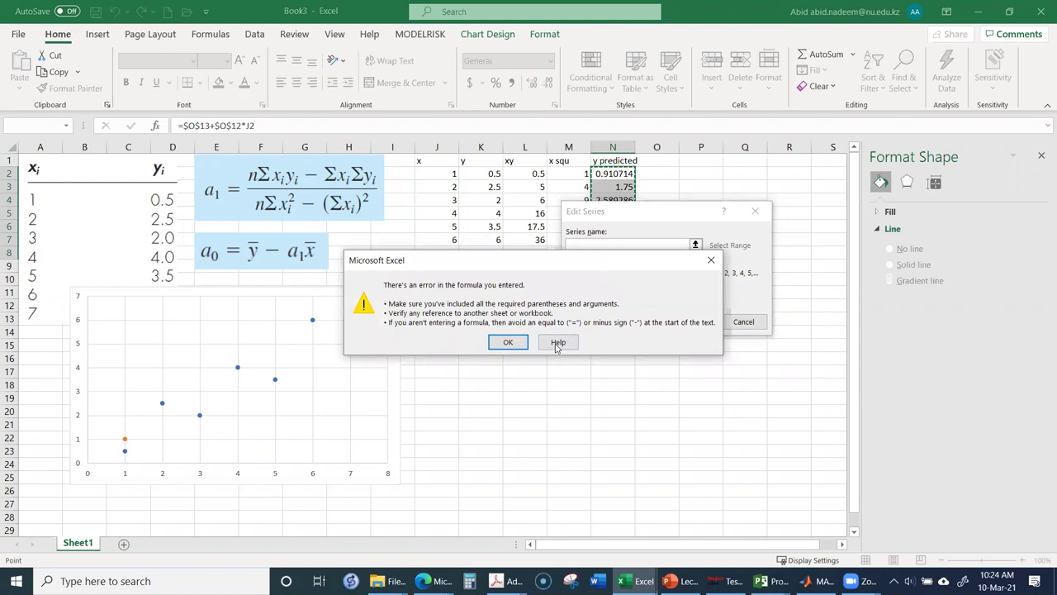
left_click(508, 342)
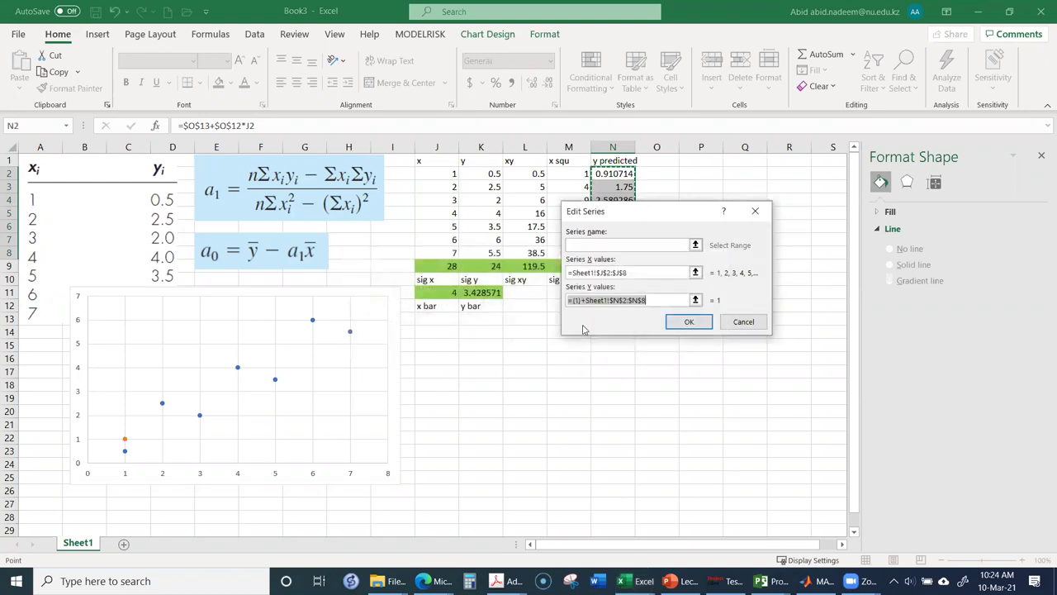
left_click(652, 300)
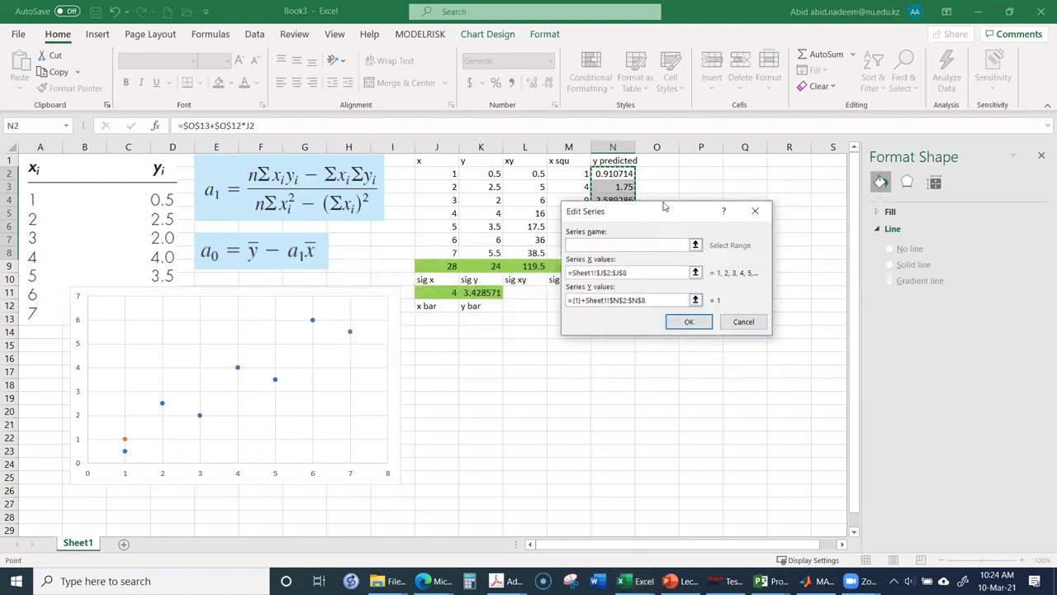
Step: Replace the whole Y values entry of the new series with N2:N8 and apply the chart's data source changes
left_click_drag(665, 219, 697, 321)
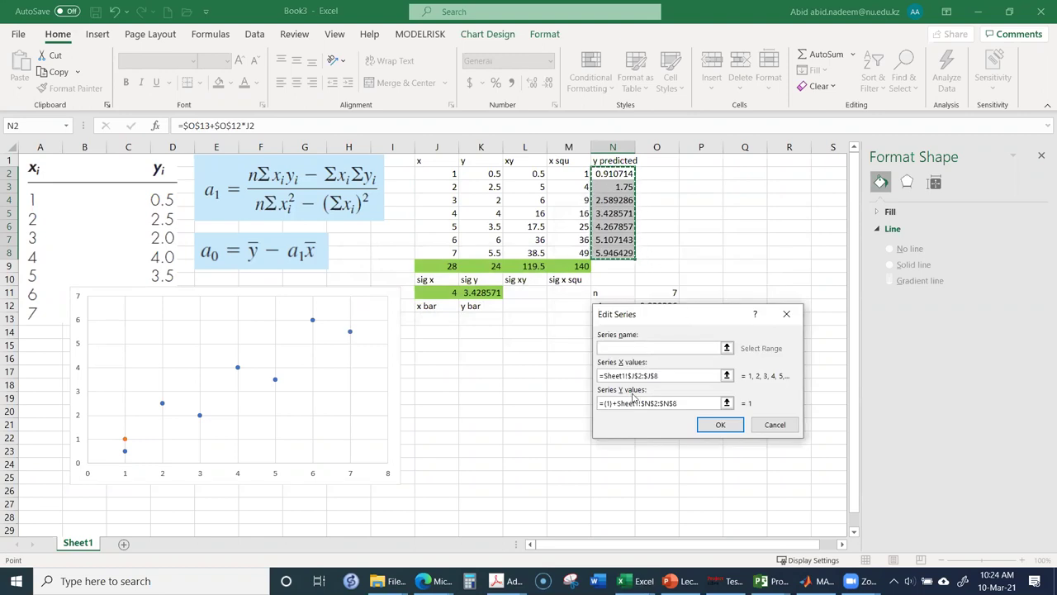
left_click_drag(678, 403, 606, 403)
left_click_drag(613, 173, 628, 246)
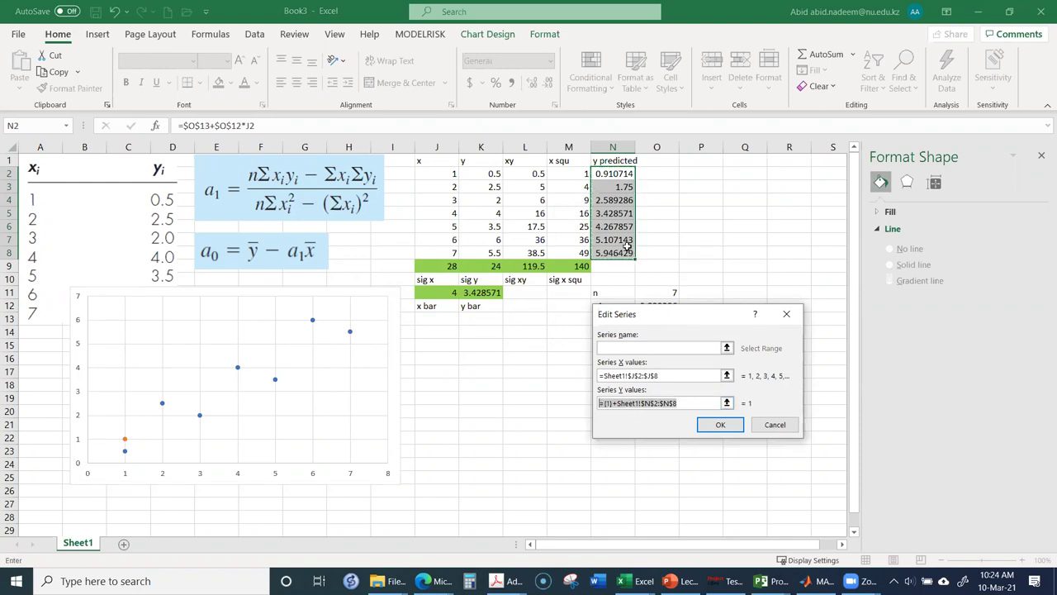
left_click_drag(611, 174, 615, 254)
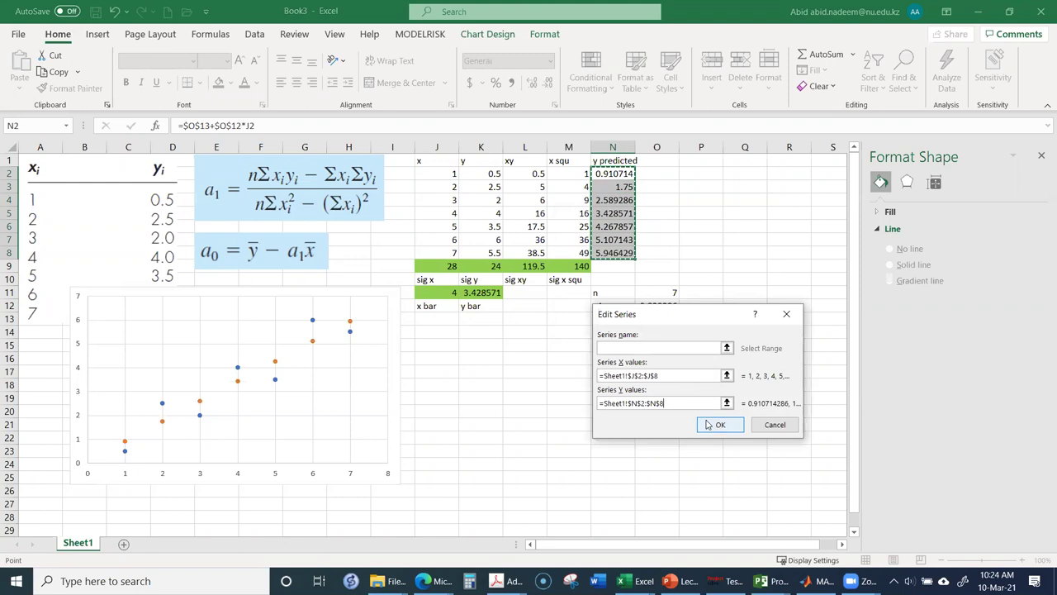
left_click(709, 425)
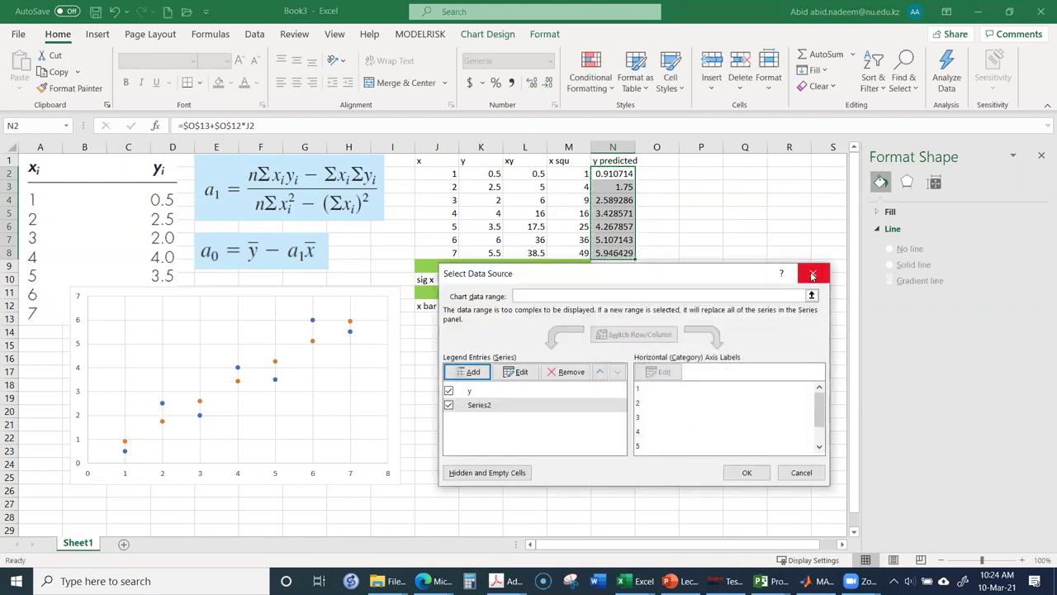
left_click(745, 472)
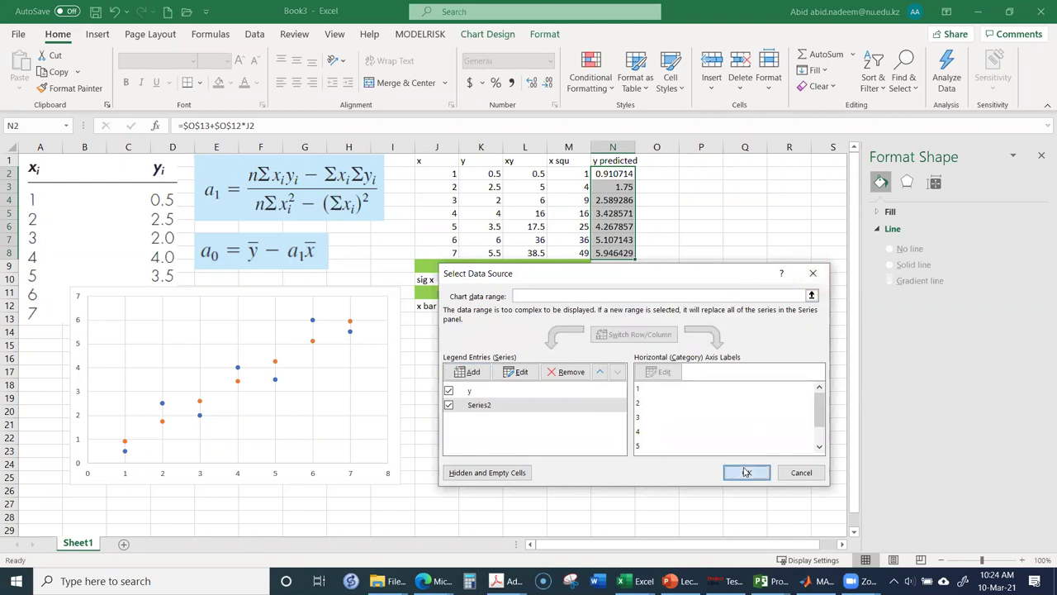
Step: Format the predicted y series with a solid line through its points and deselect the chart
left_click(350, 321)
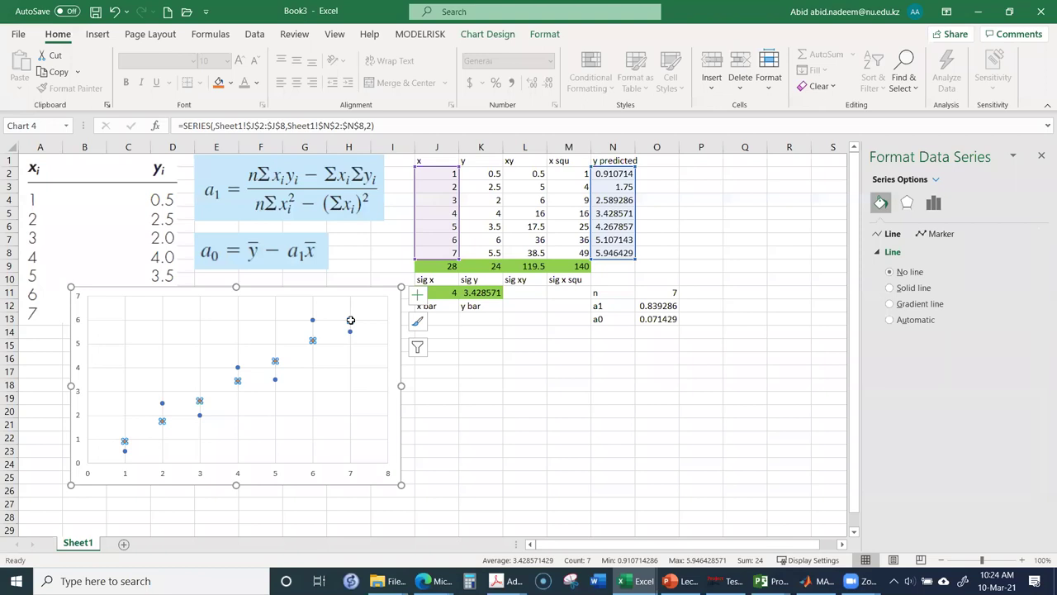
left_click(889, 289)
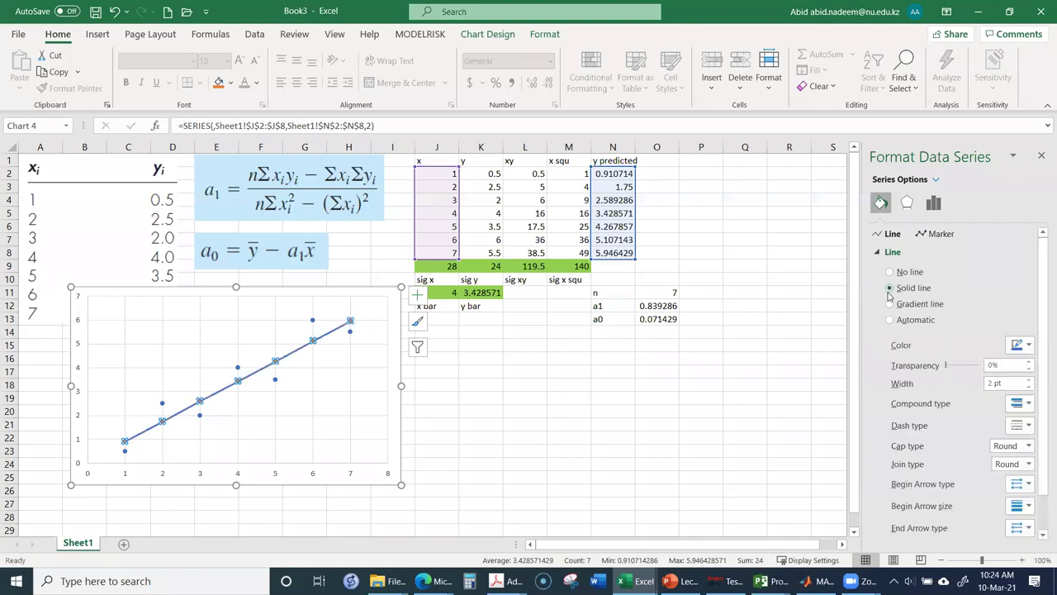
left_click(700, 371)
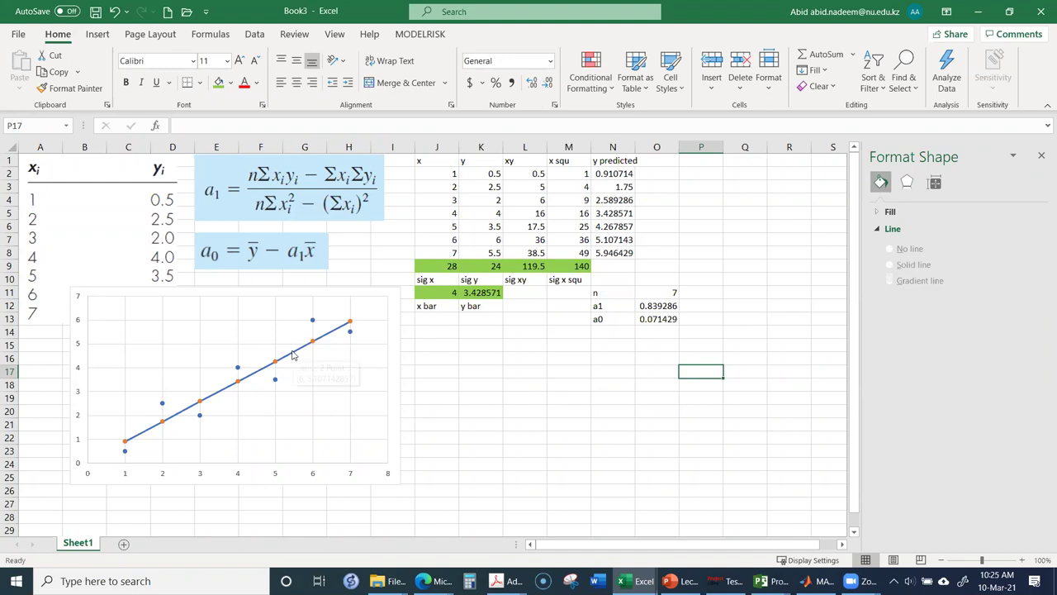
mouse_move(292, 356)
left_click(507, 360)
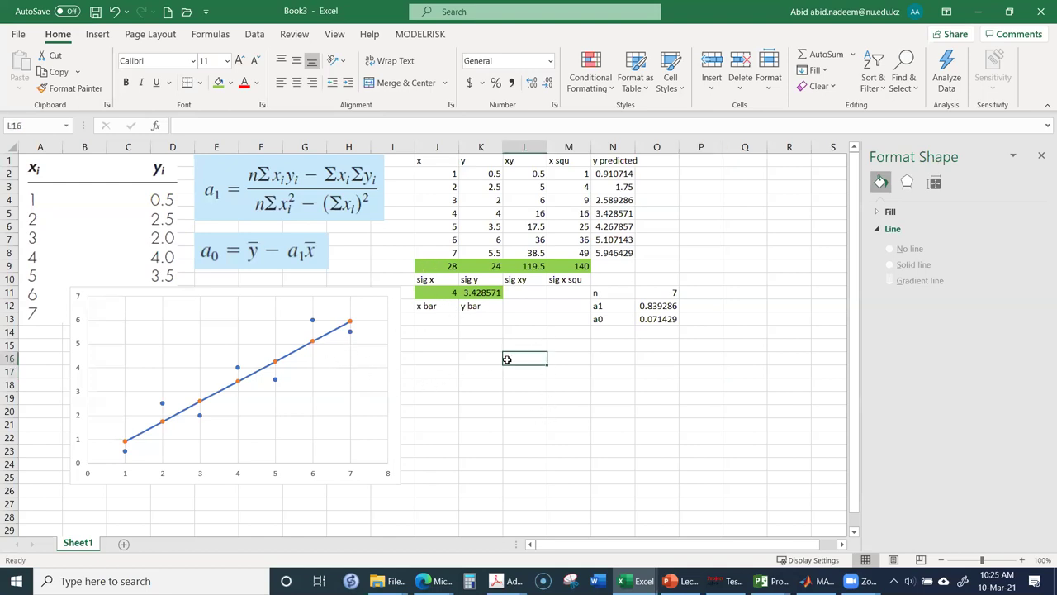
left_click(600, 337)
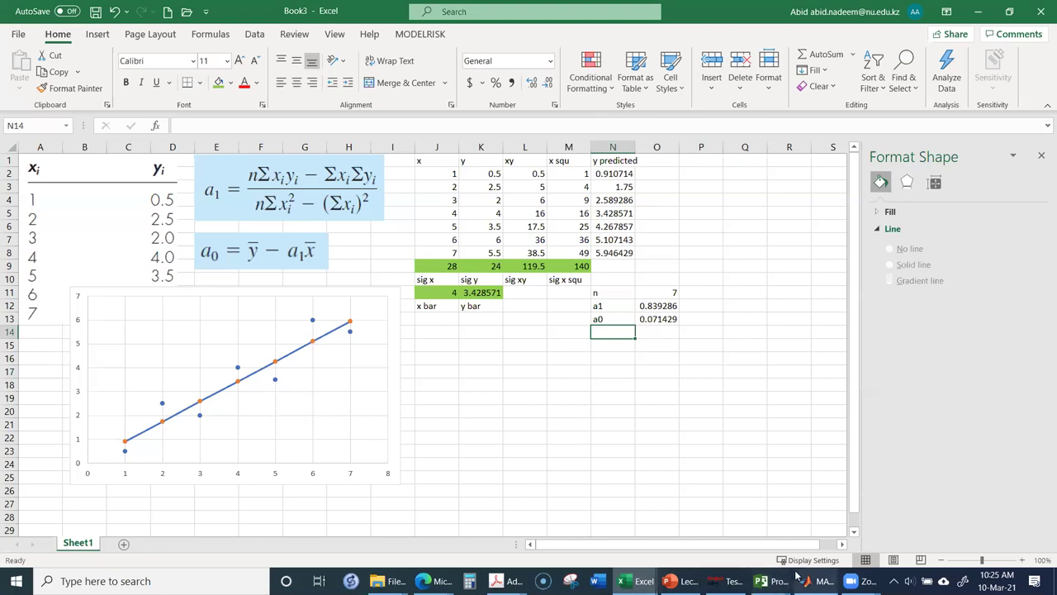
Step: Switch to the PowerPoint lecture slides to compare the fitted line with the Example 17.1 plot
mouse_move(675, 581)
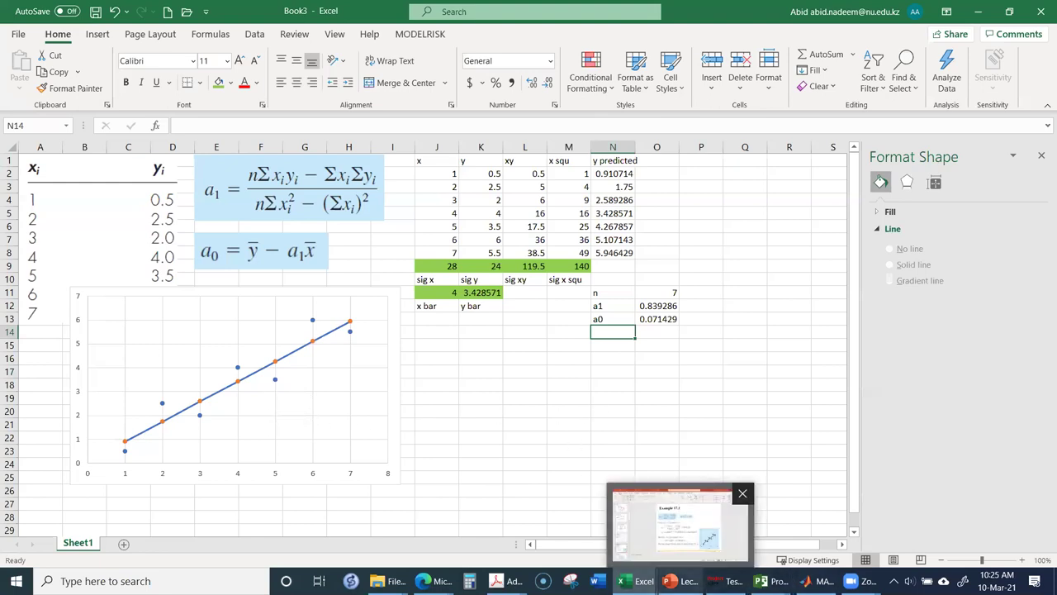
left_click(677, 522)
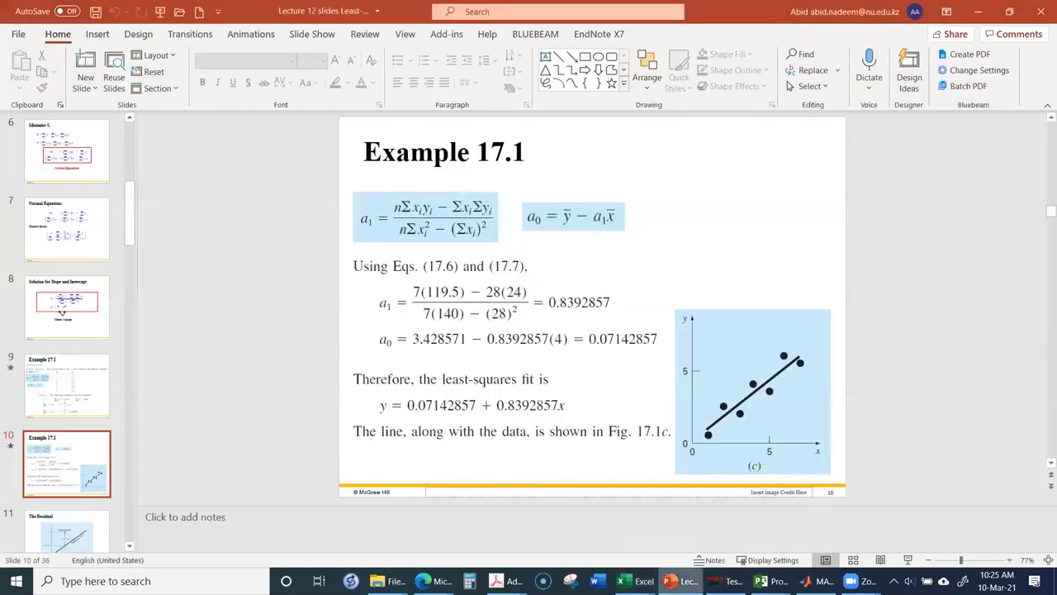